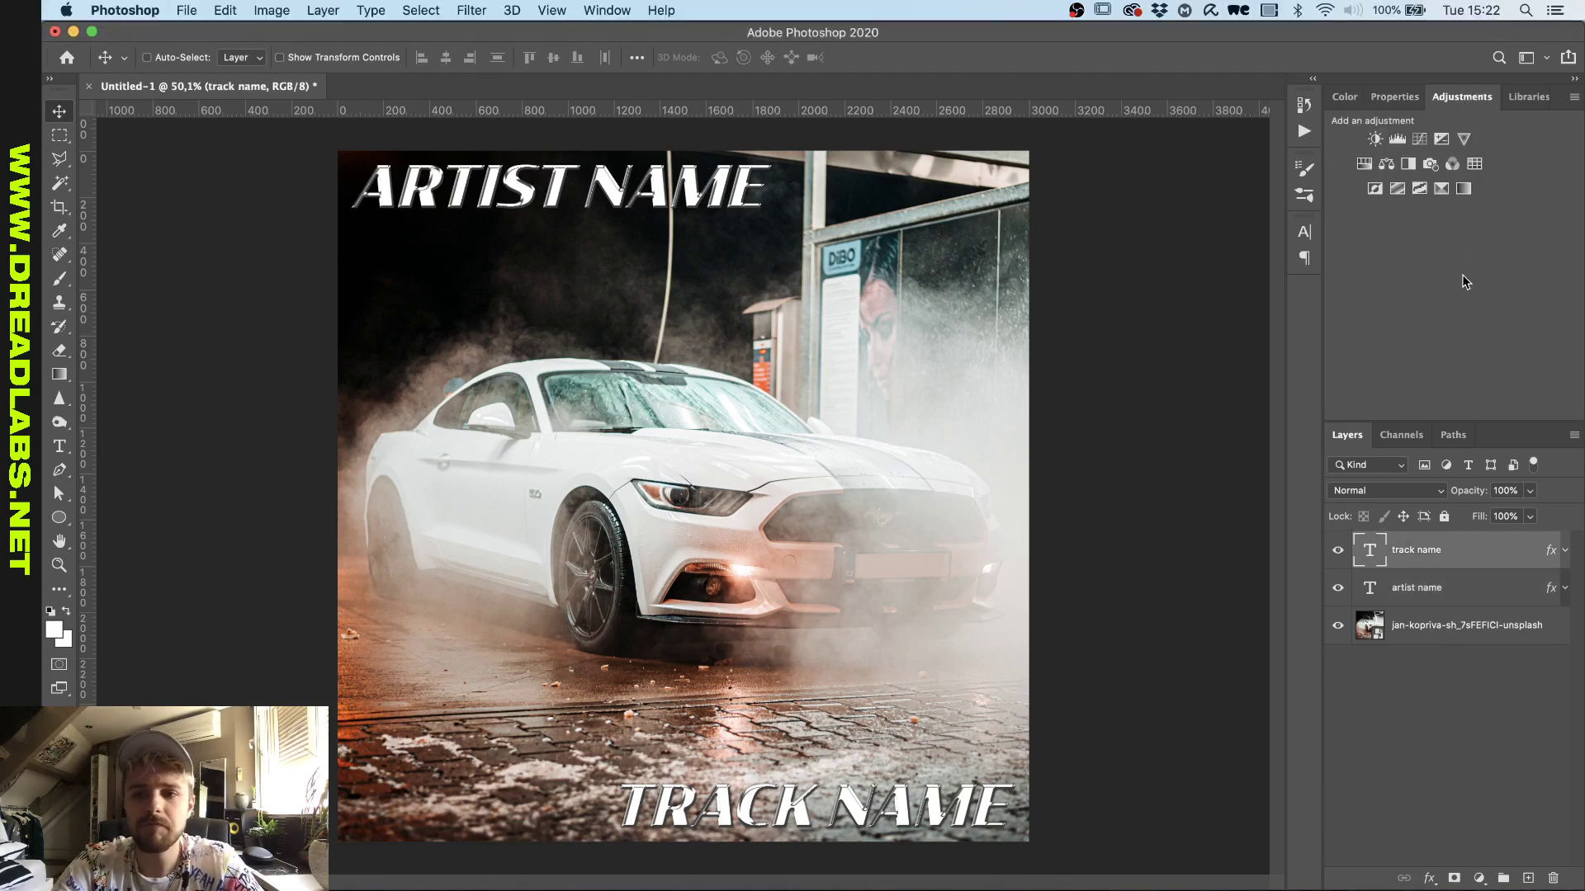
# Add a Threshold adjustment at level 219 and move it below both text layers.
pyautogui.click(1419, 190)
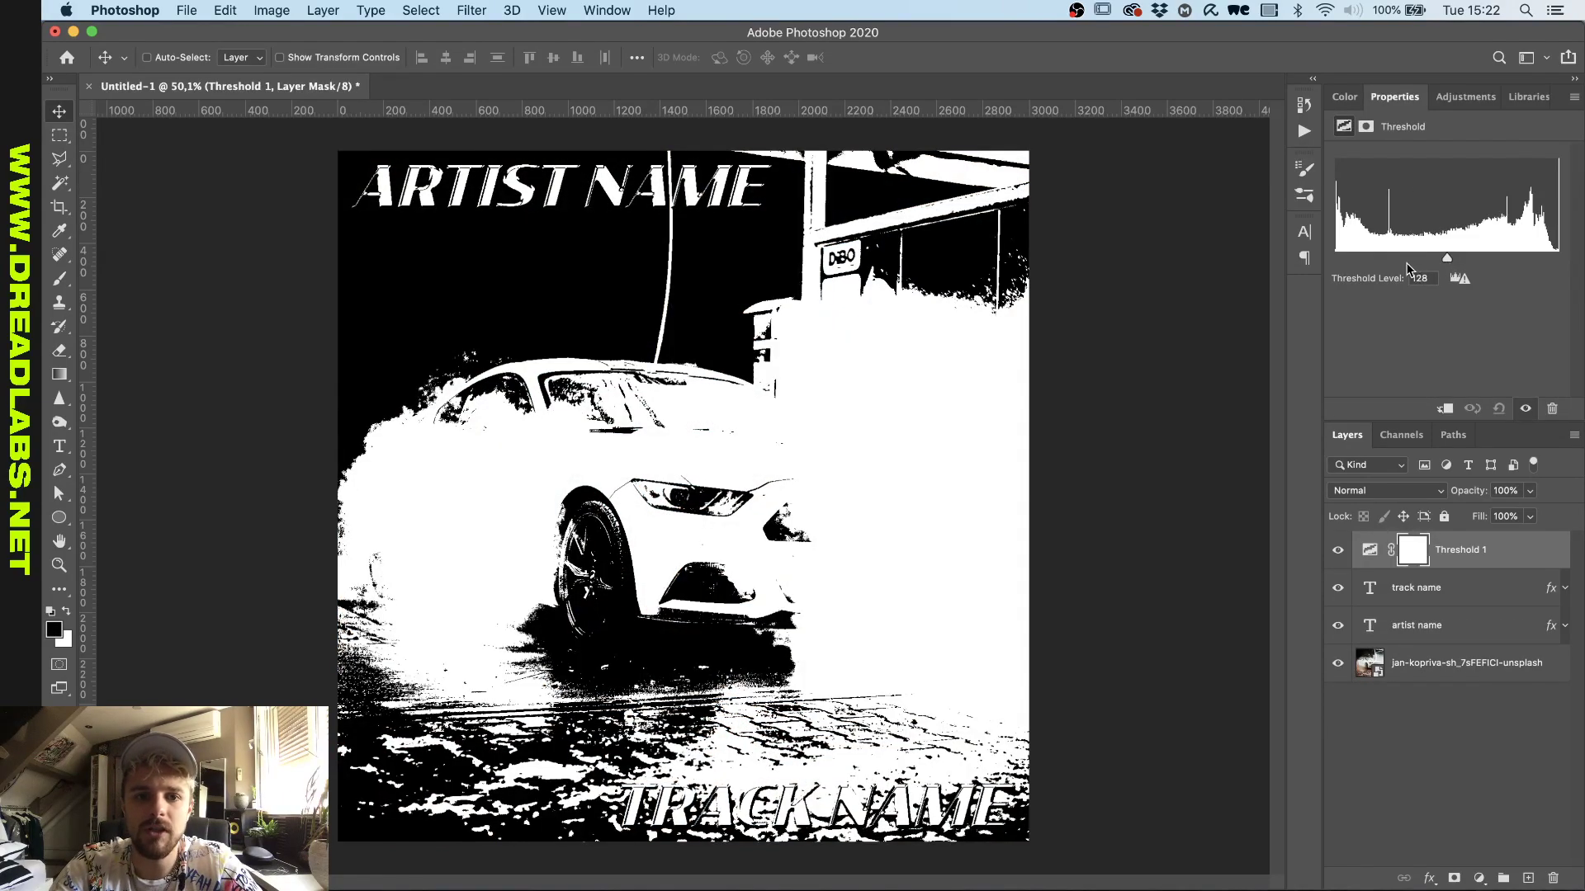
pyautogui.moveTo(1446, 258); pyautogui.dragTo(1527, 251)
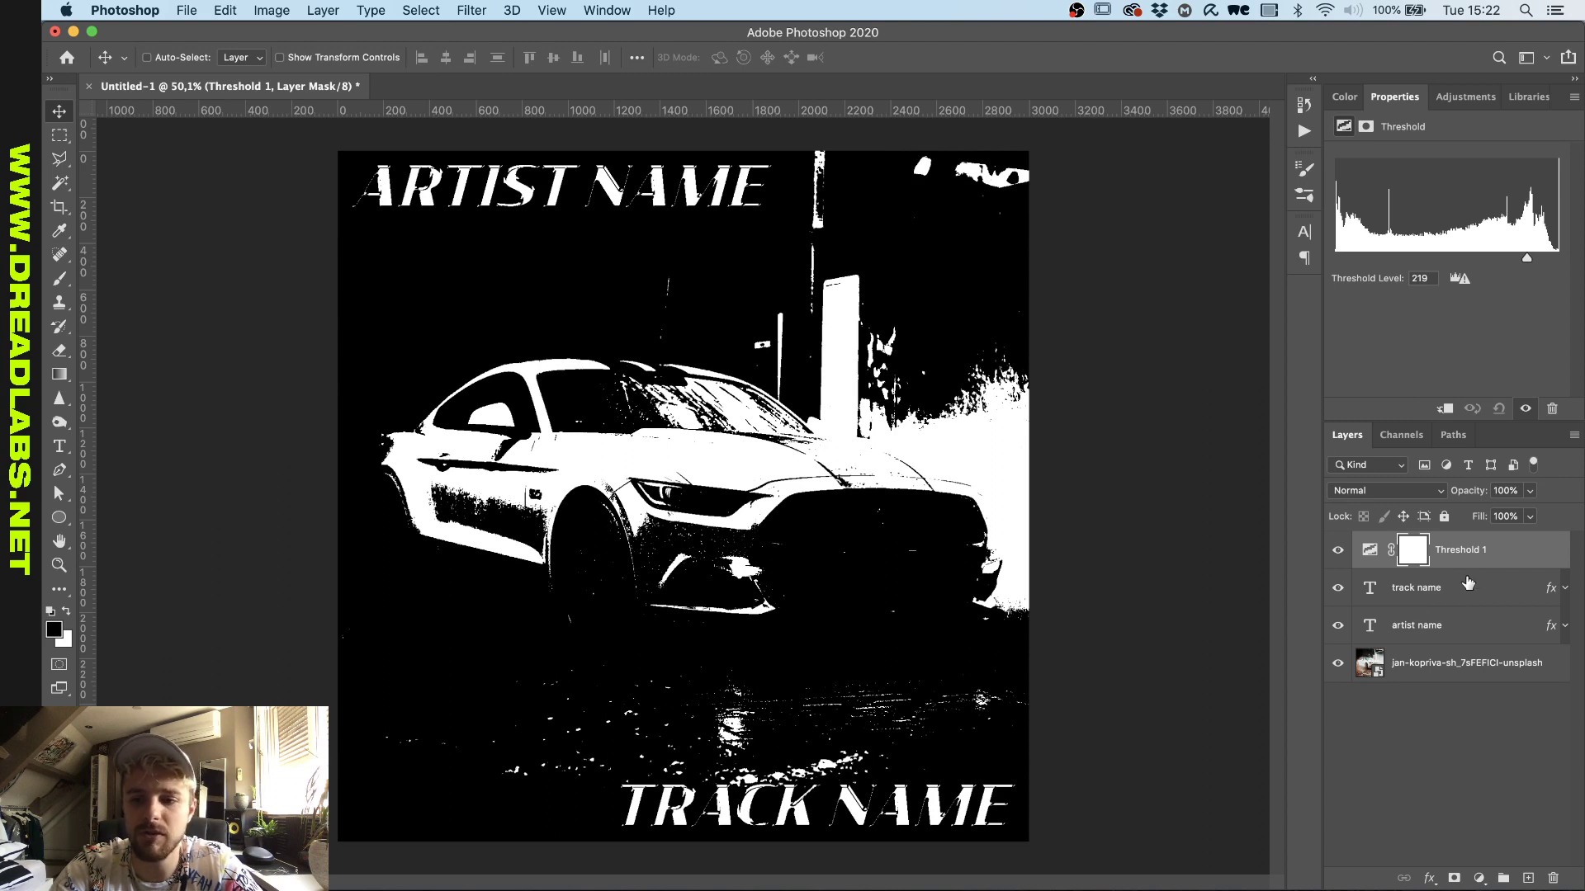
pyautogui.moveTo(1479, 557); pyautogui.dragTo(1467, 645)
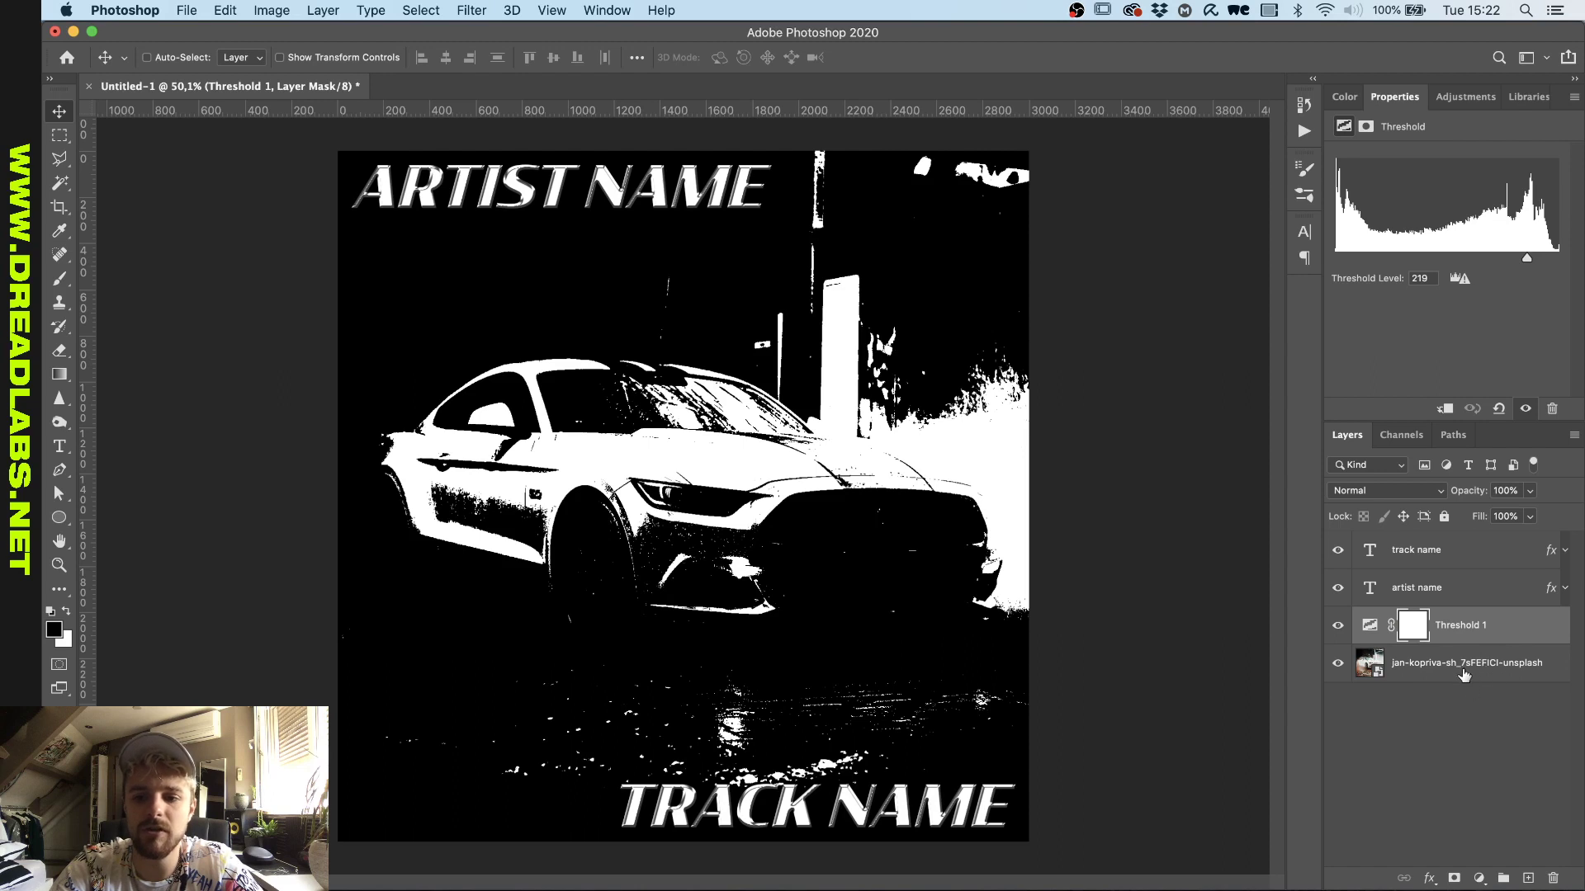
# Duplicate the Threshold layer to the top and group both text layers into a group named 'Text'.
pyautogui.moveTo(1470, 632); pyautogui.dragTo(1478, 550)
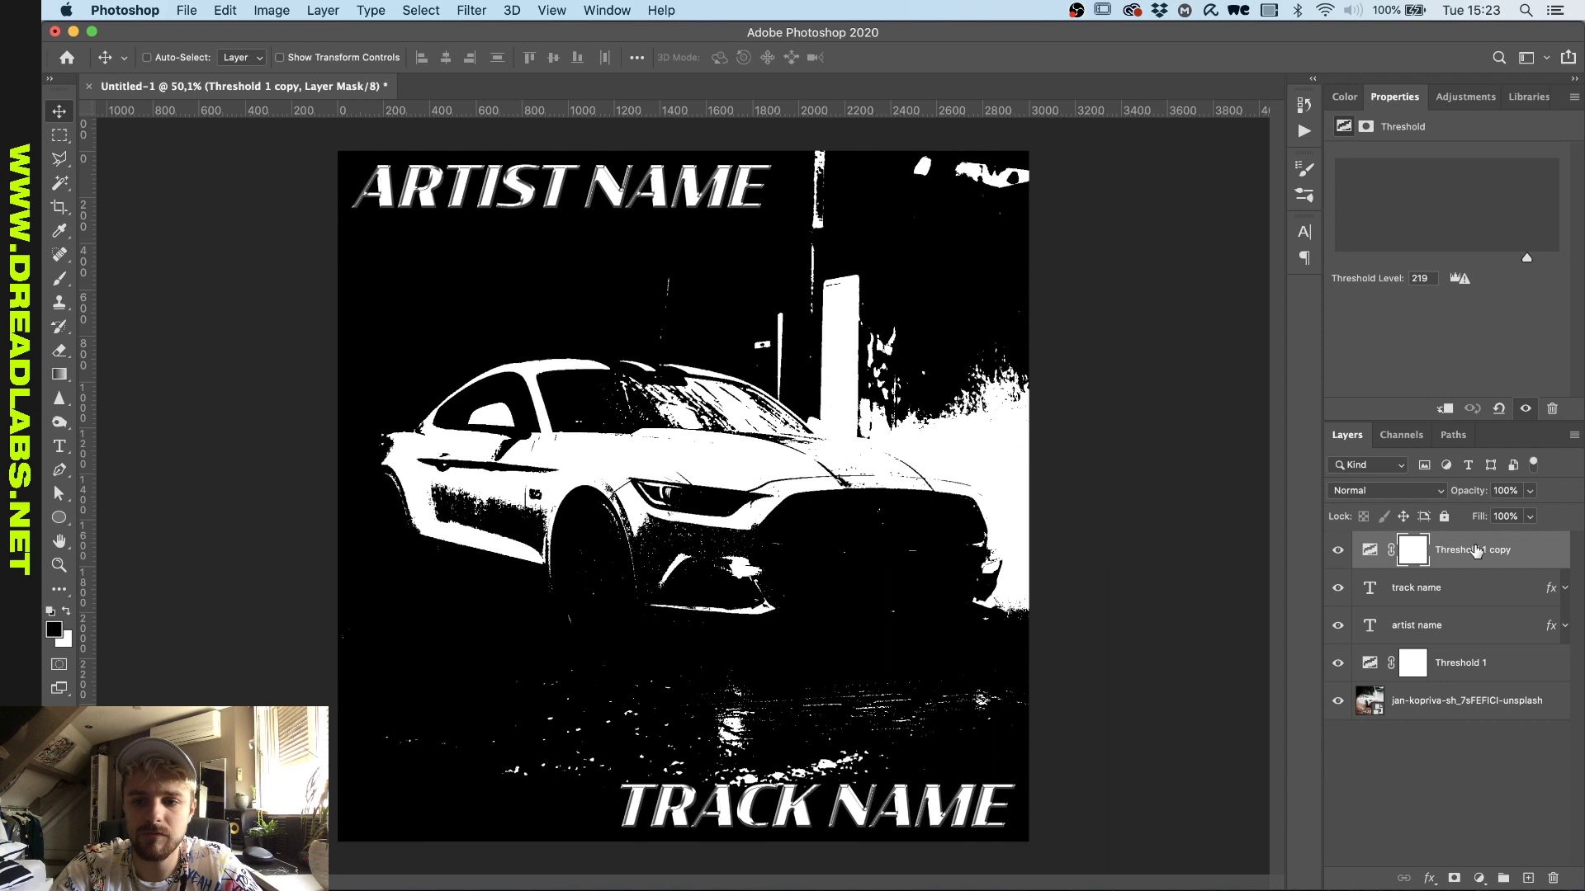
pyautogui.click(1337, 549)
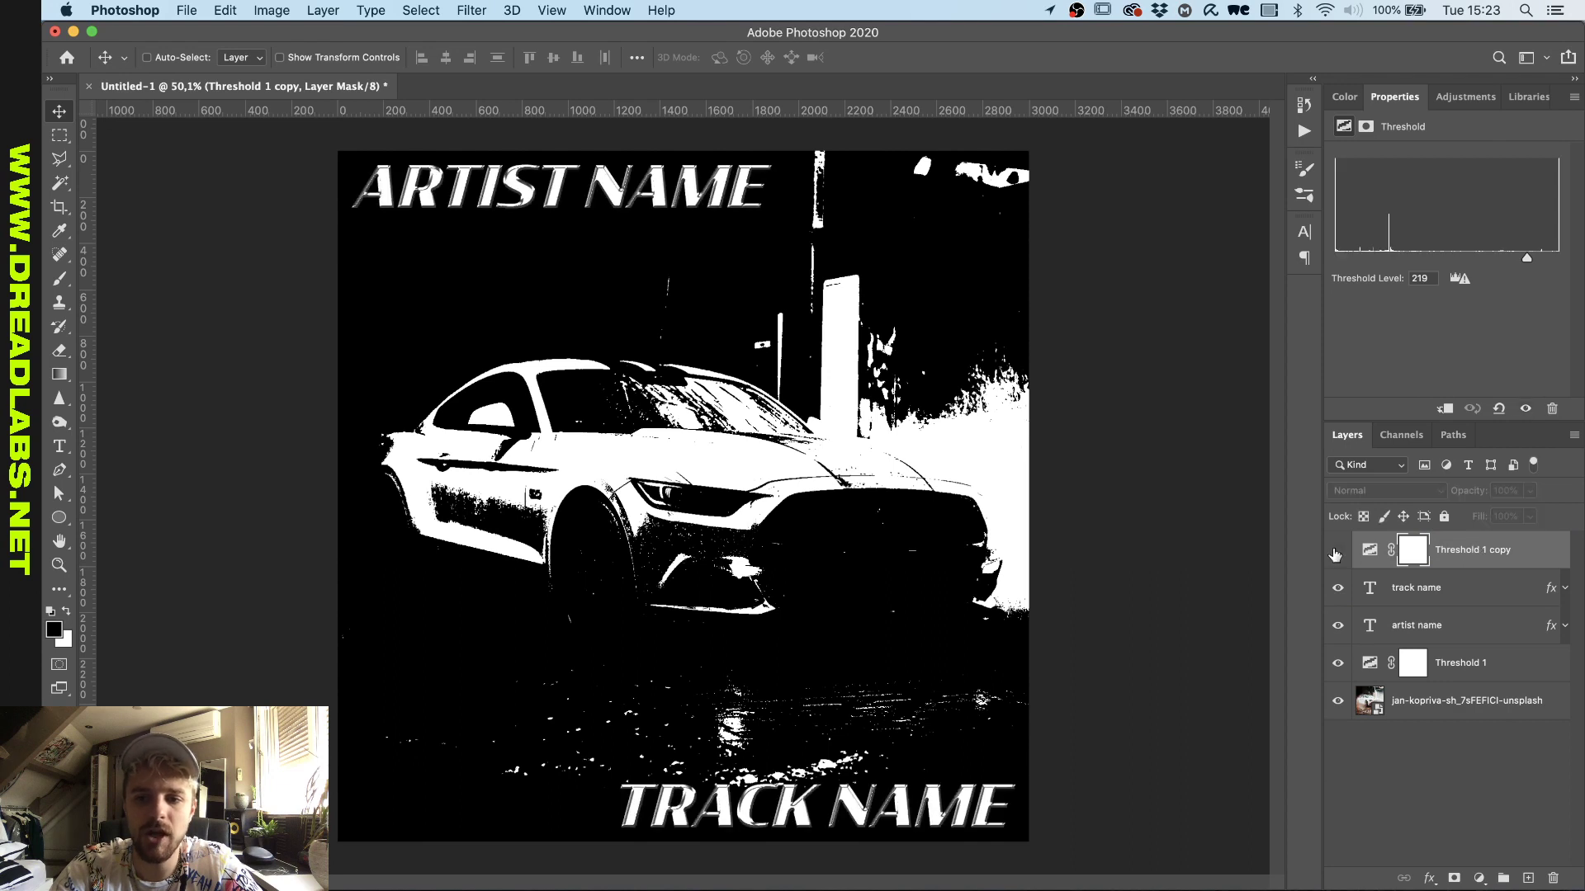
pyautogui.click(1483, 601)
pyautogui.keyDown('shift'); pyautogui.click(1463, 628); pyautogui.keyUp('shift')
pyautogui.press('super+g')
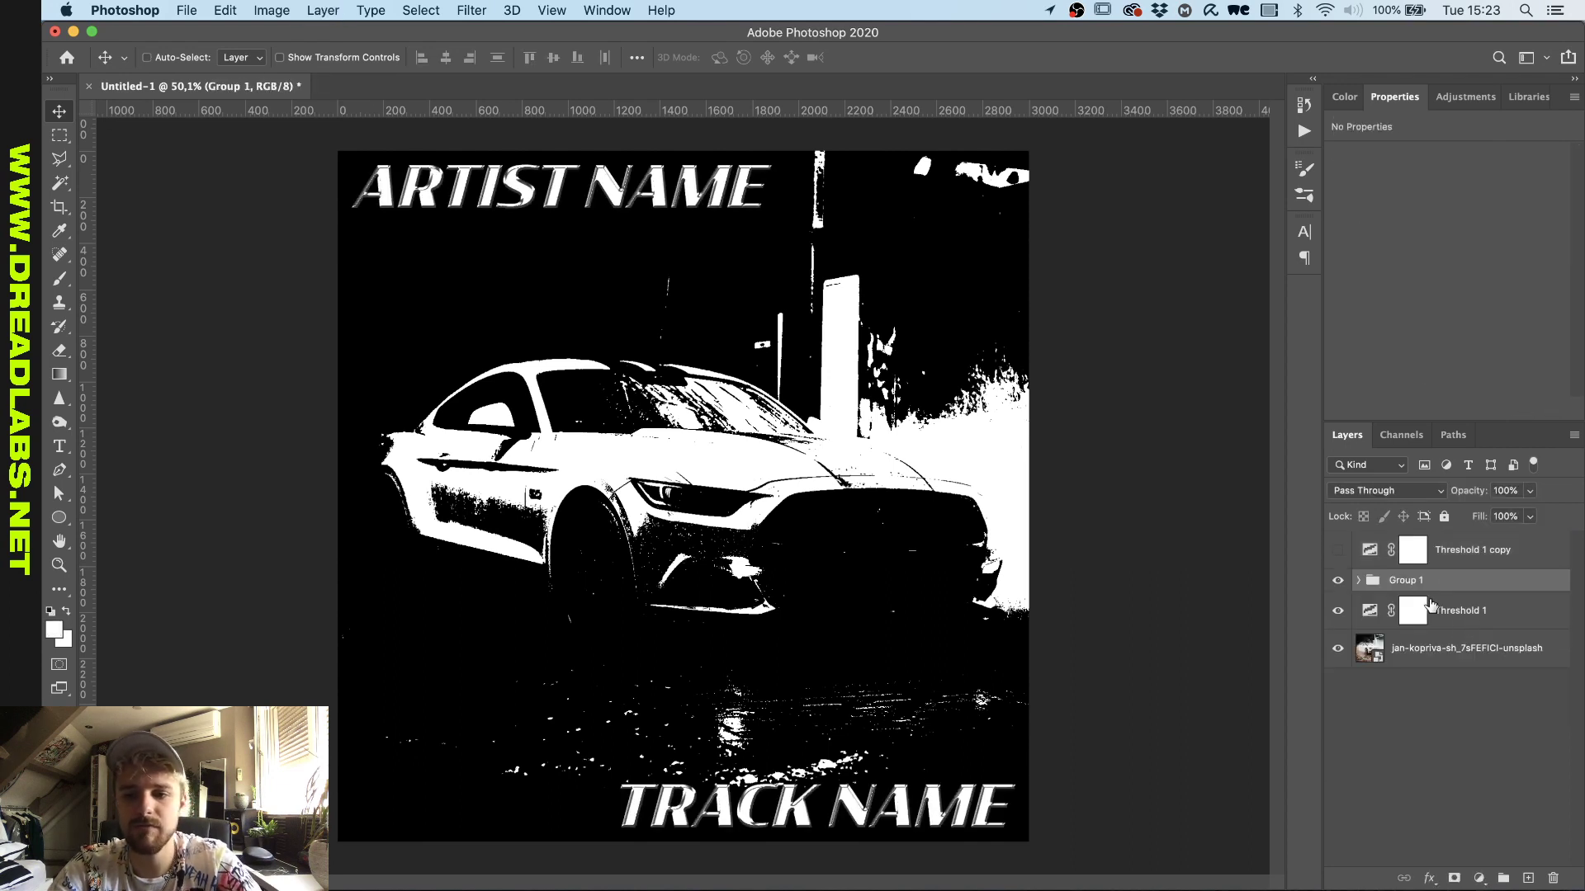
pyautogui.doubleClick(1418, 580)
pyautogui.write('Text')
pyautogui.press('Return')
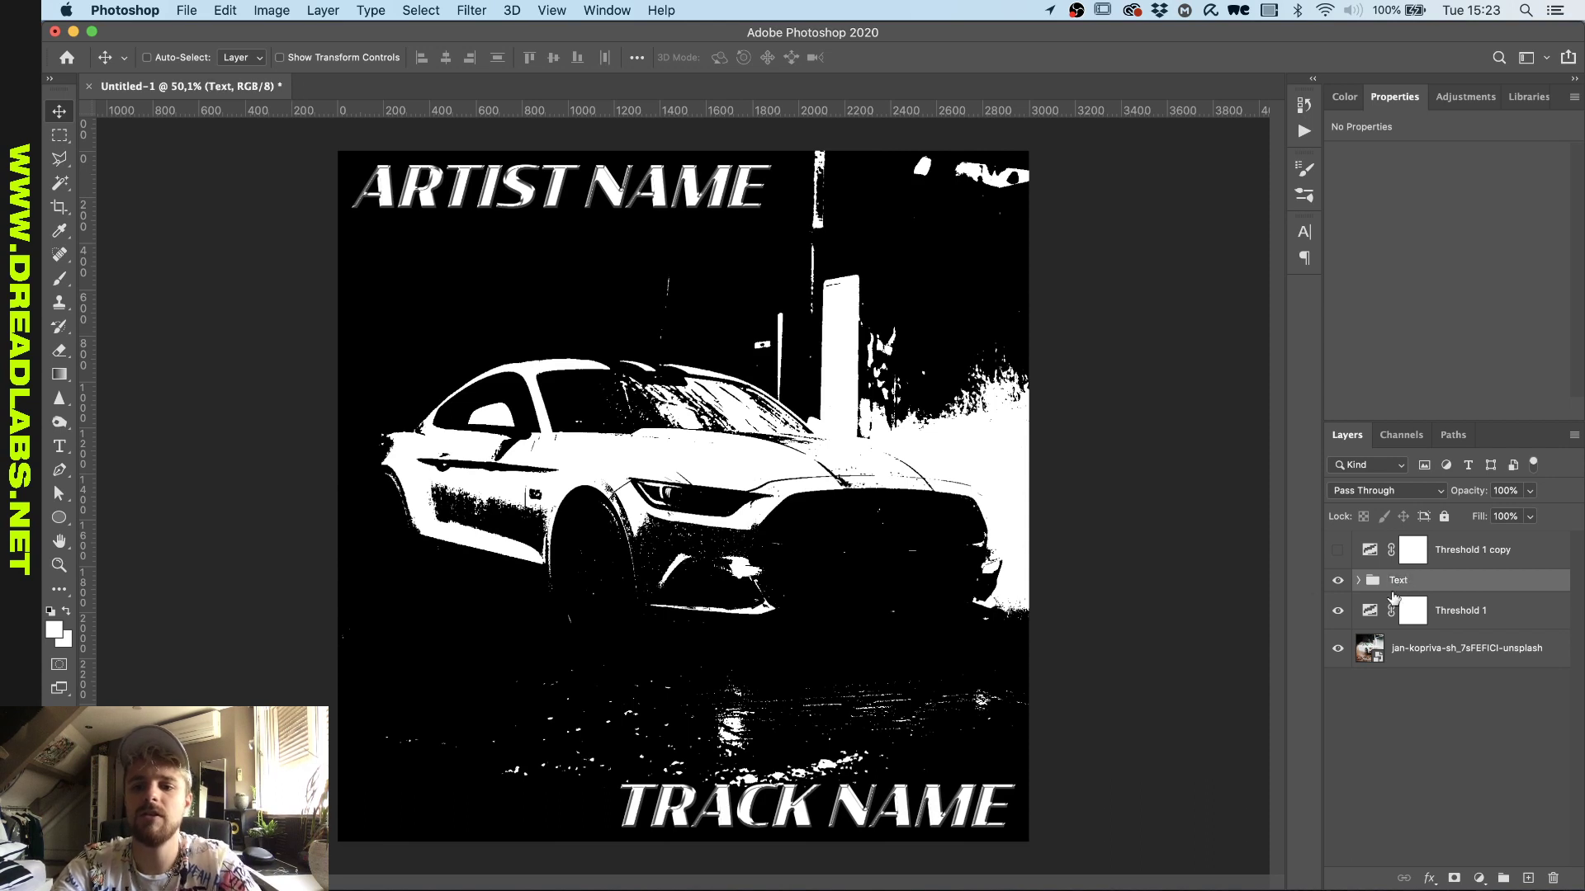
# Clip the threshold copy to the Text group and lower its level to 97.
pyautogui.click(1337, 550)
pyautogui.moveTo(1463, 567); pyautogui.dragTo(1462, 560)
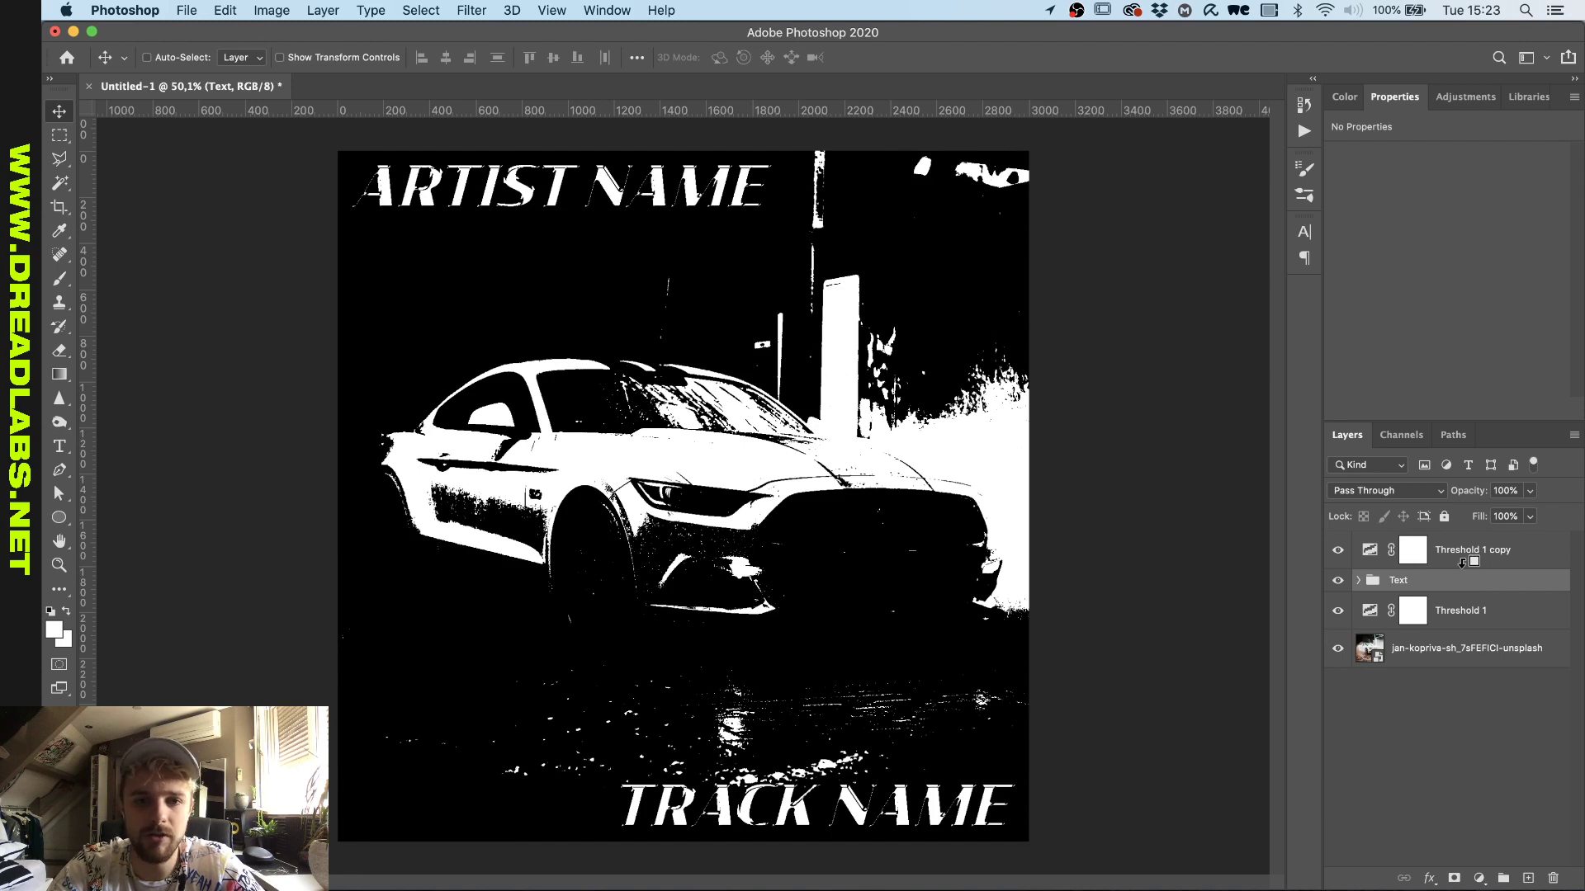
pyautogui.keyDown('alt'); pyautogui.click(1461, 564); pyautogui.keyUp('alt')
pyautogui.click(1389, 562)
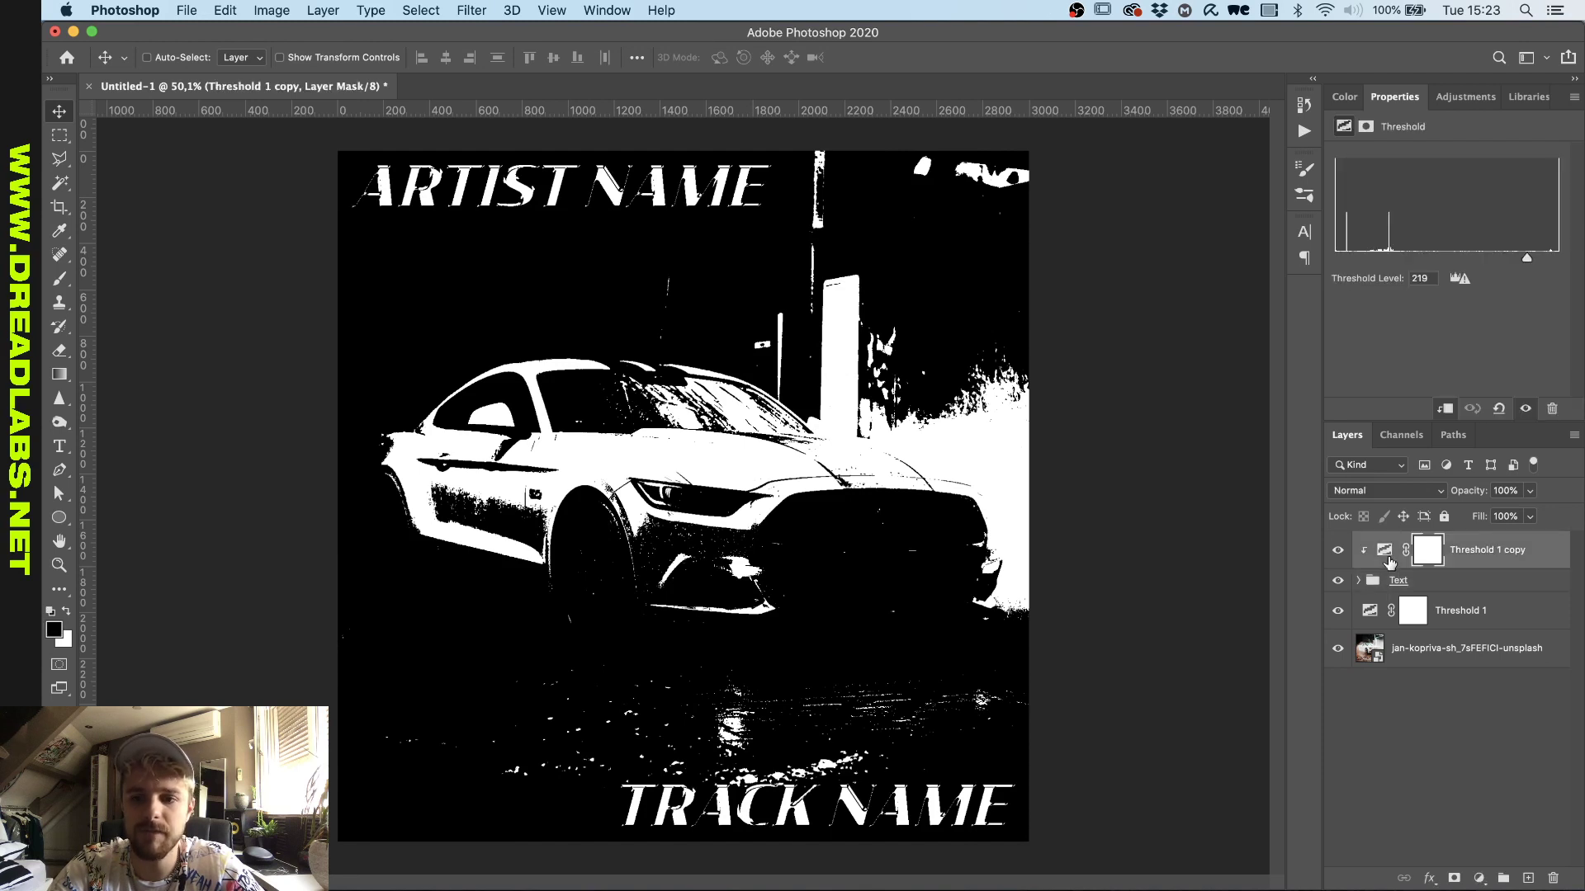
pyautogui.moveTo(1527, 259); pyautogui.dragTo(1421, 272)
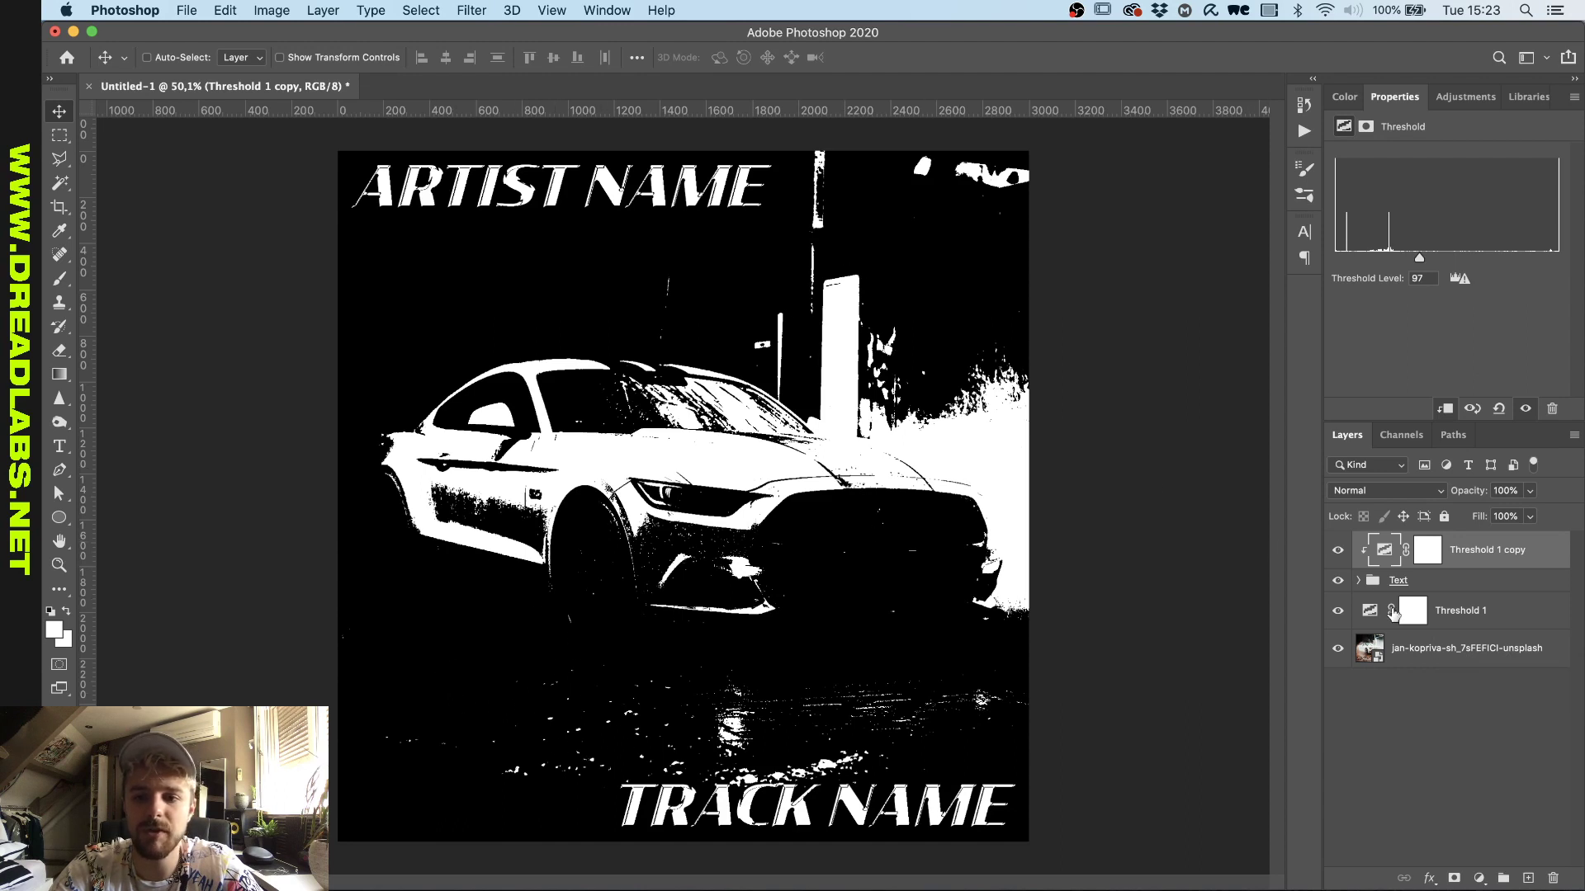
# Apply a 5% Gaussian monochromatic Add Noise filter to the car photo and add an empty Layer 1.
pyautogui.click(1456, 652)
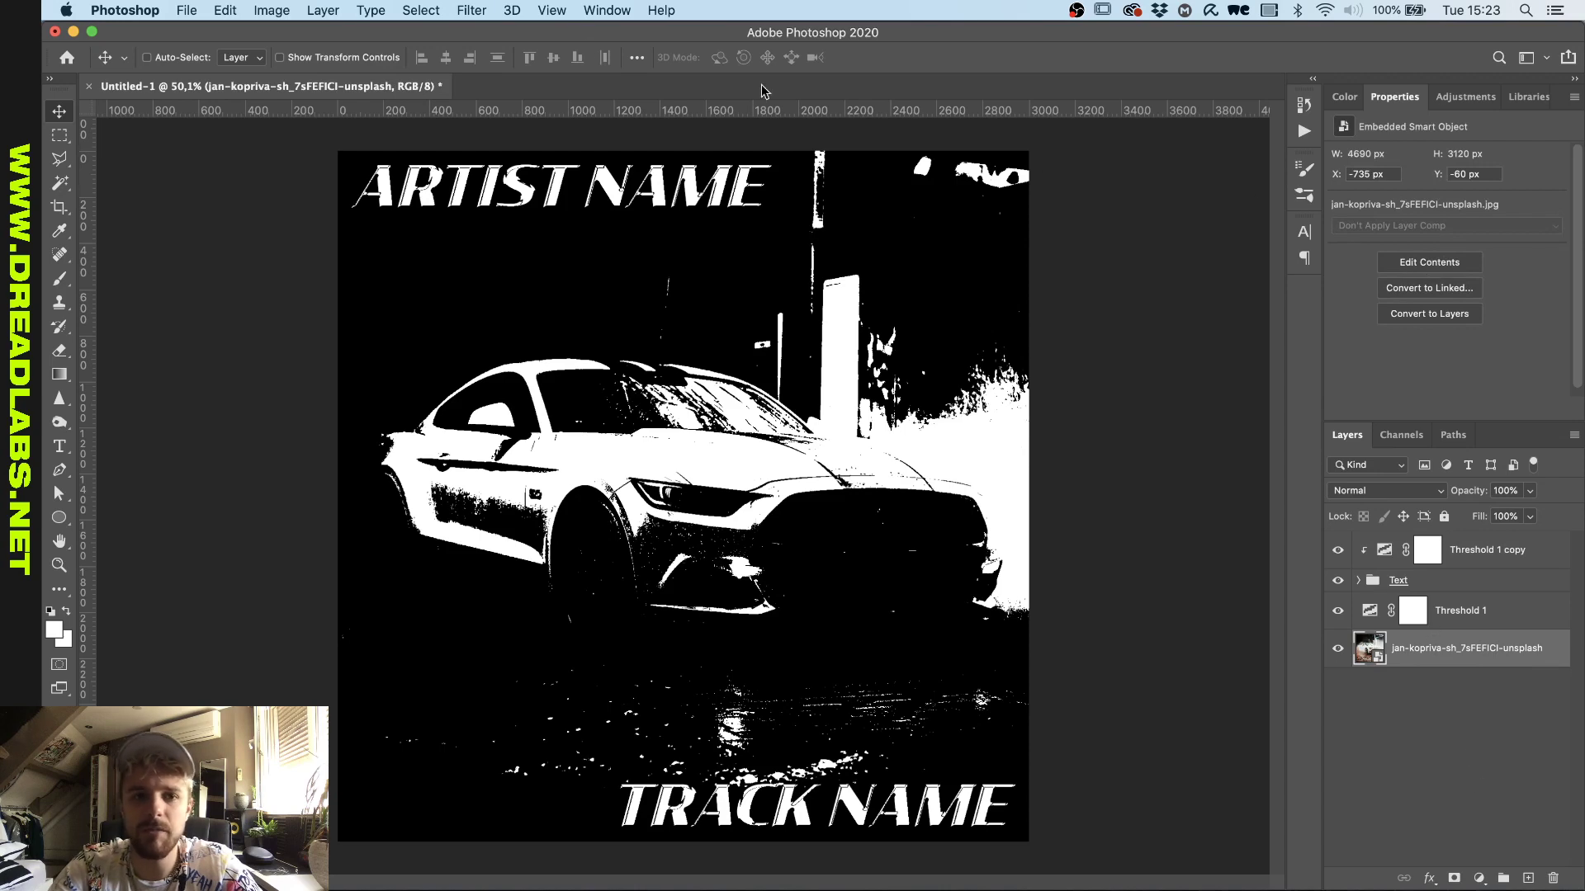
pyautogui.click(471, 10)
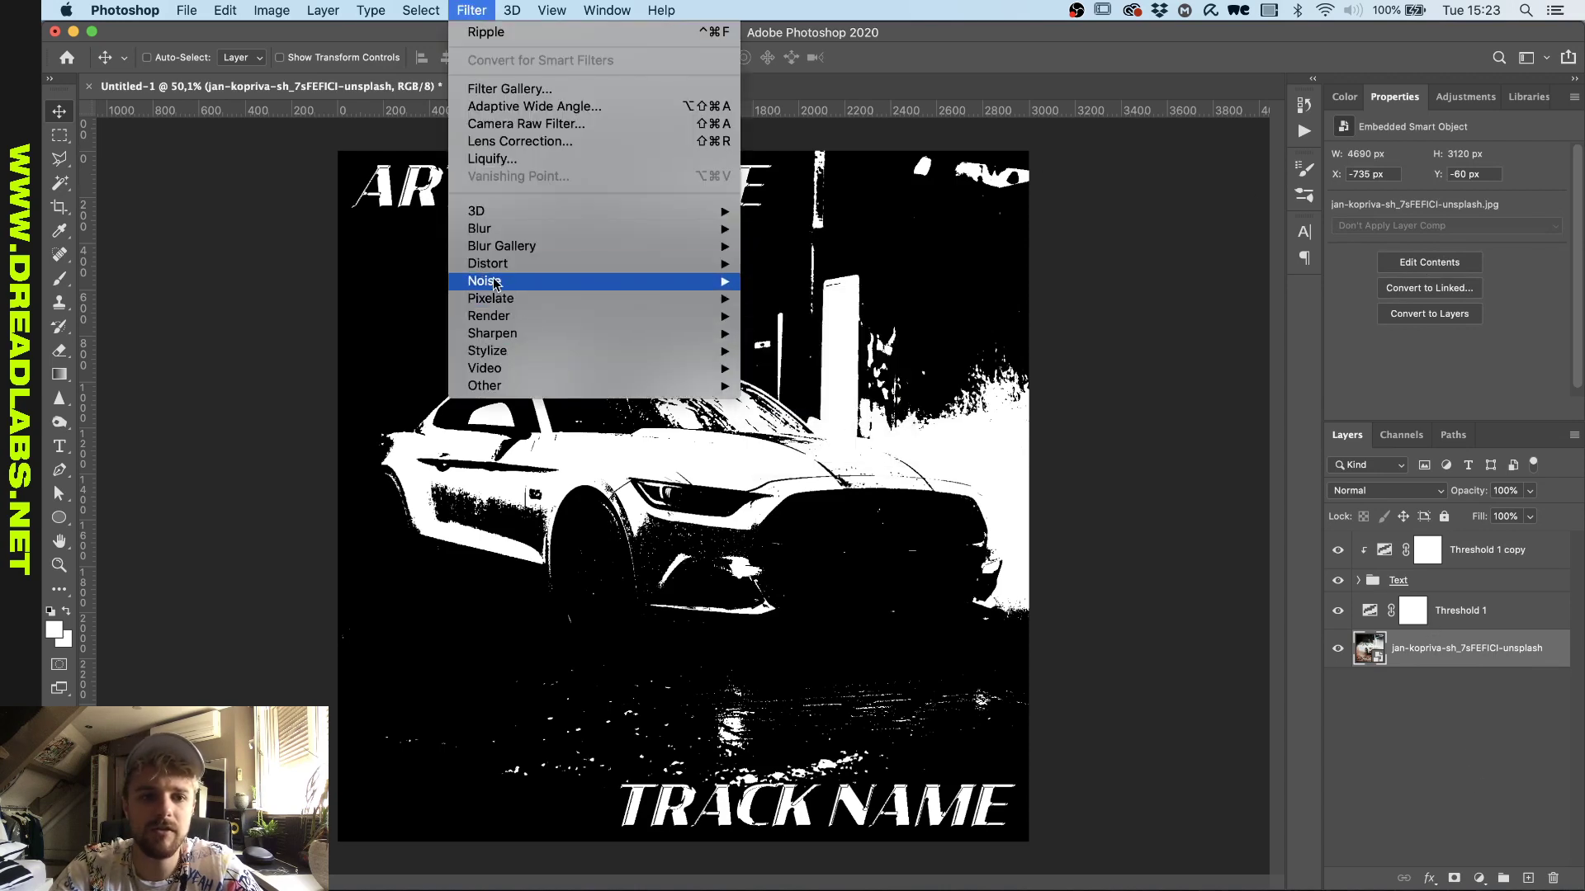
pyautogui.moveTo(496, 281)
pyautogui.click(760, 283)
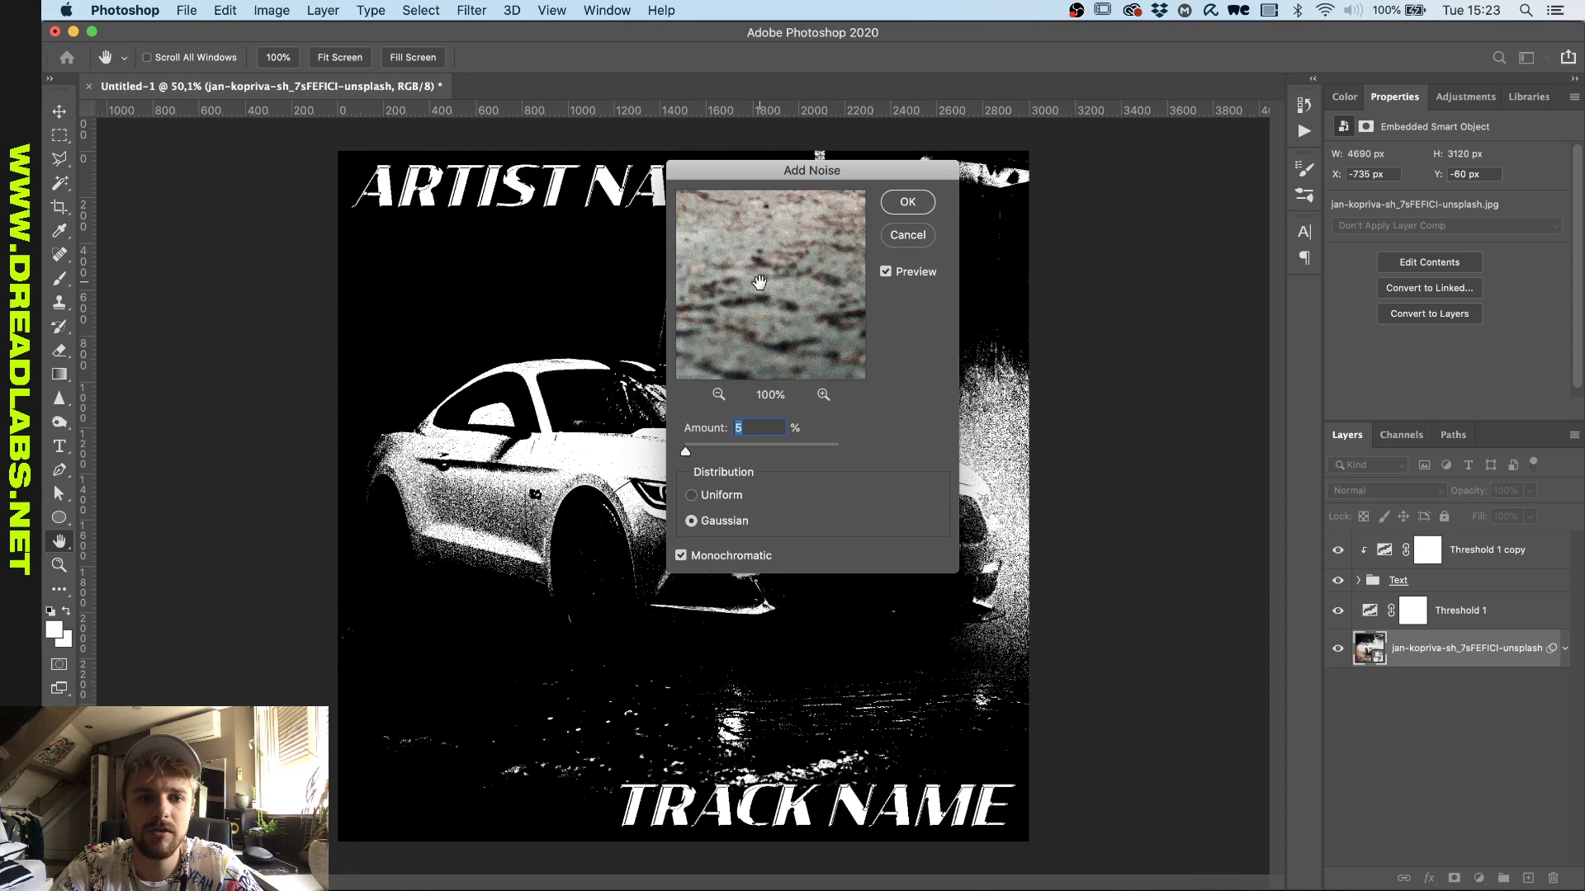
pyautogui.click(907, 202)
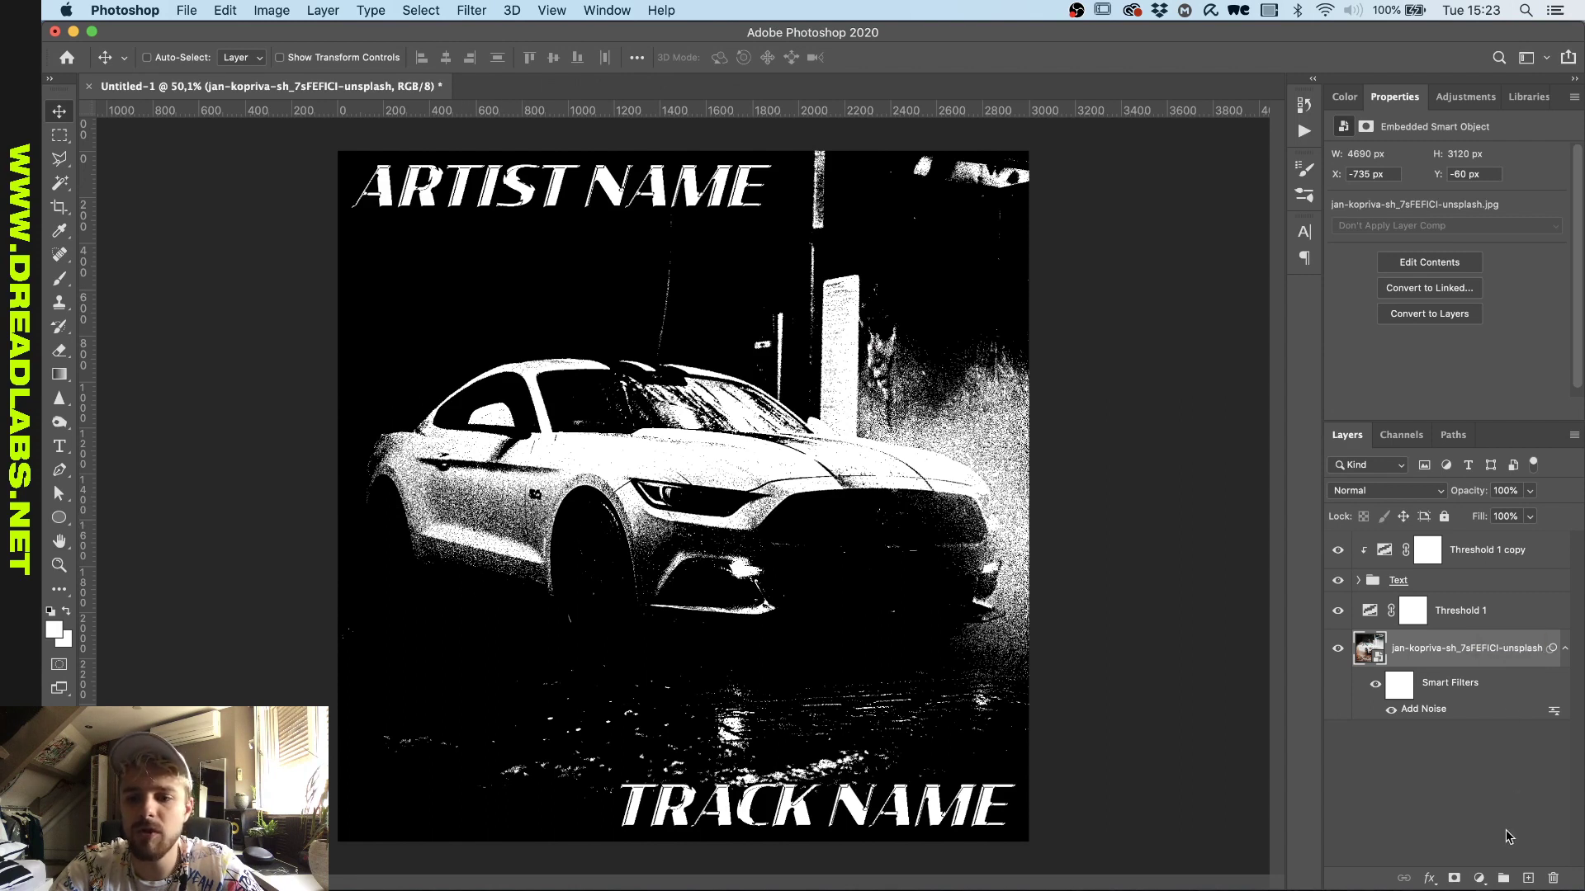
pyautogui.click(1528, 877)
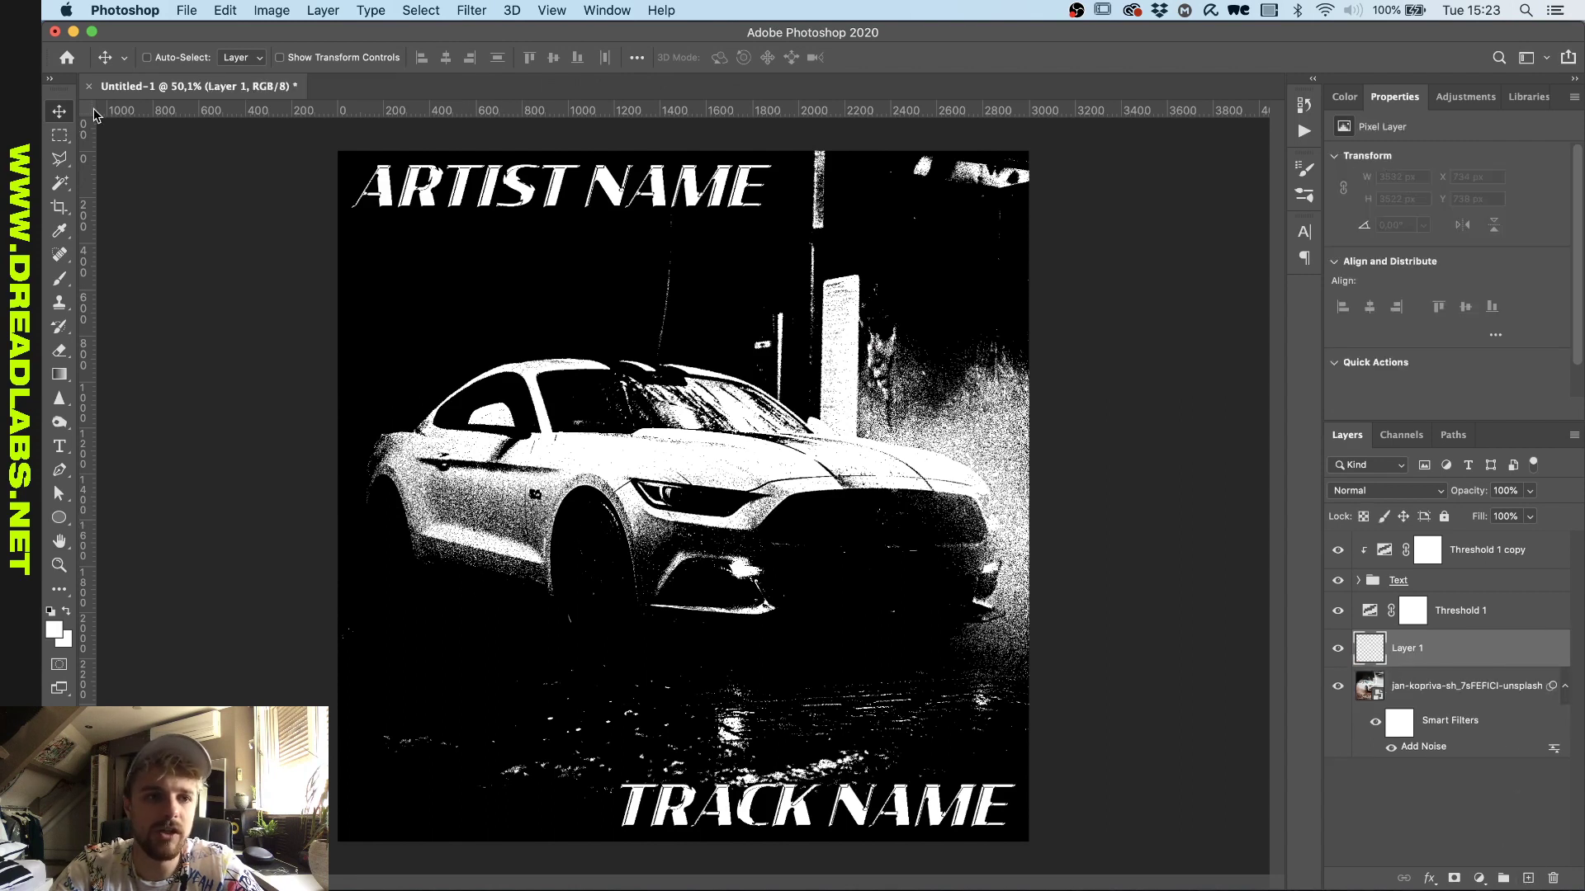
# Choose the Lightning Pack 4 - 2 brush and reduce its size.
pyautogui.press('b')
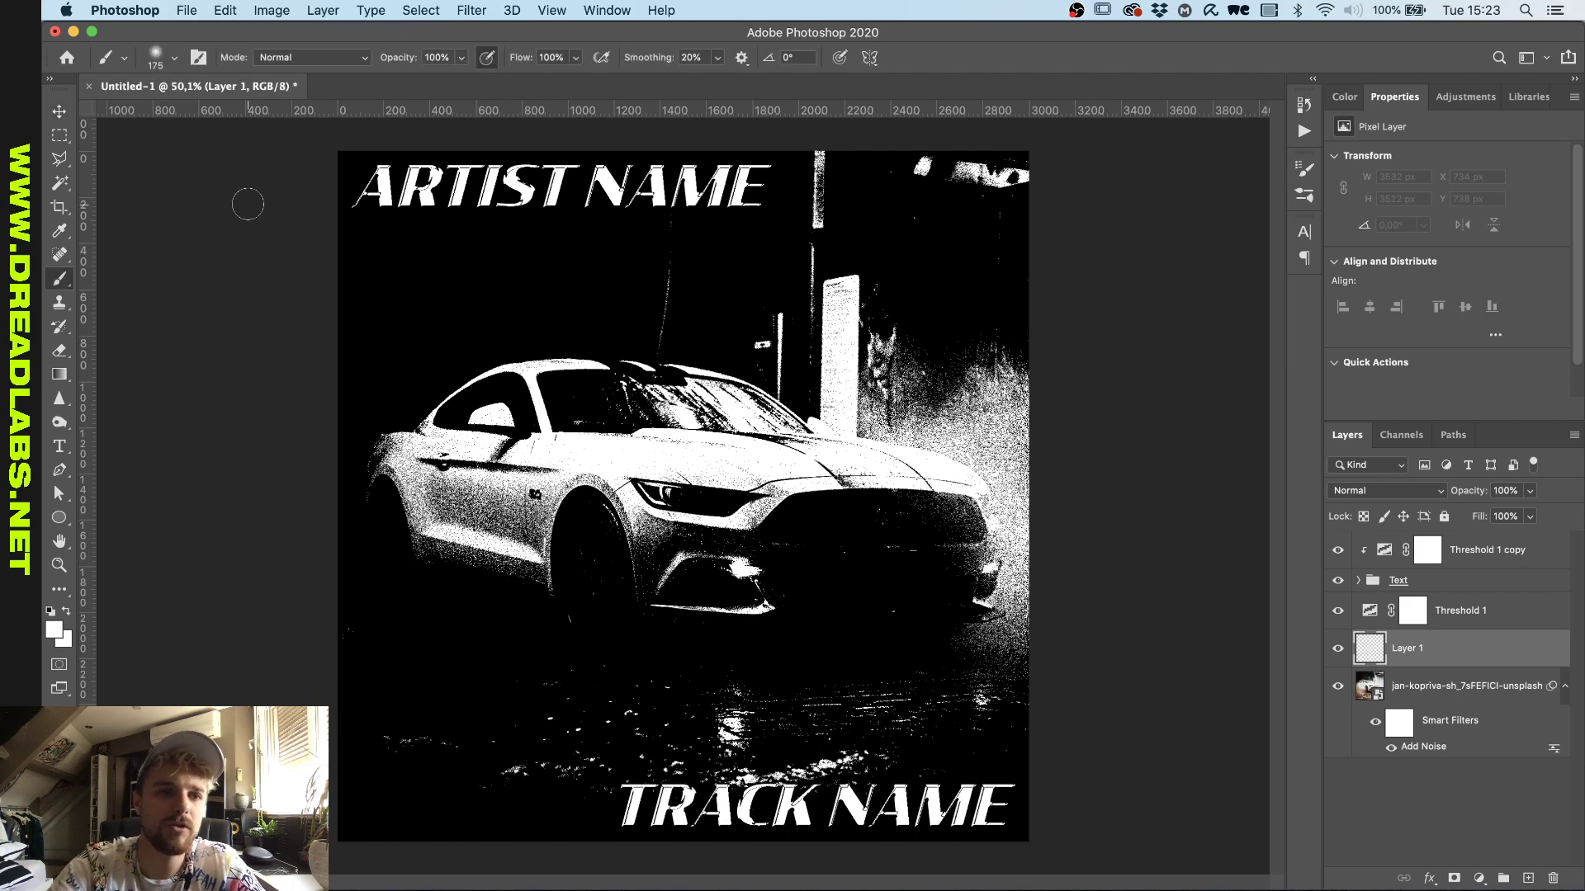
pyautogui.click(167, 51)
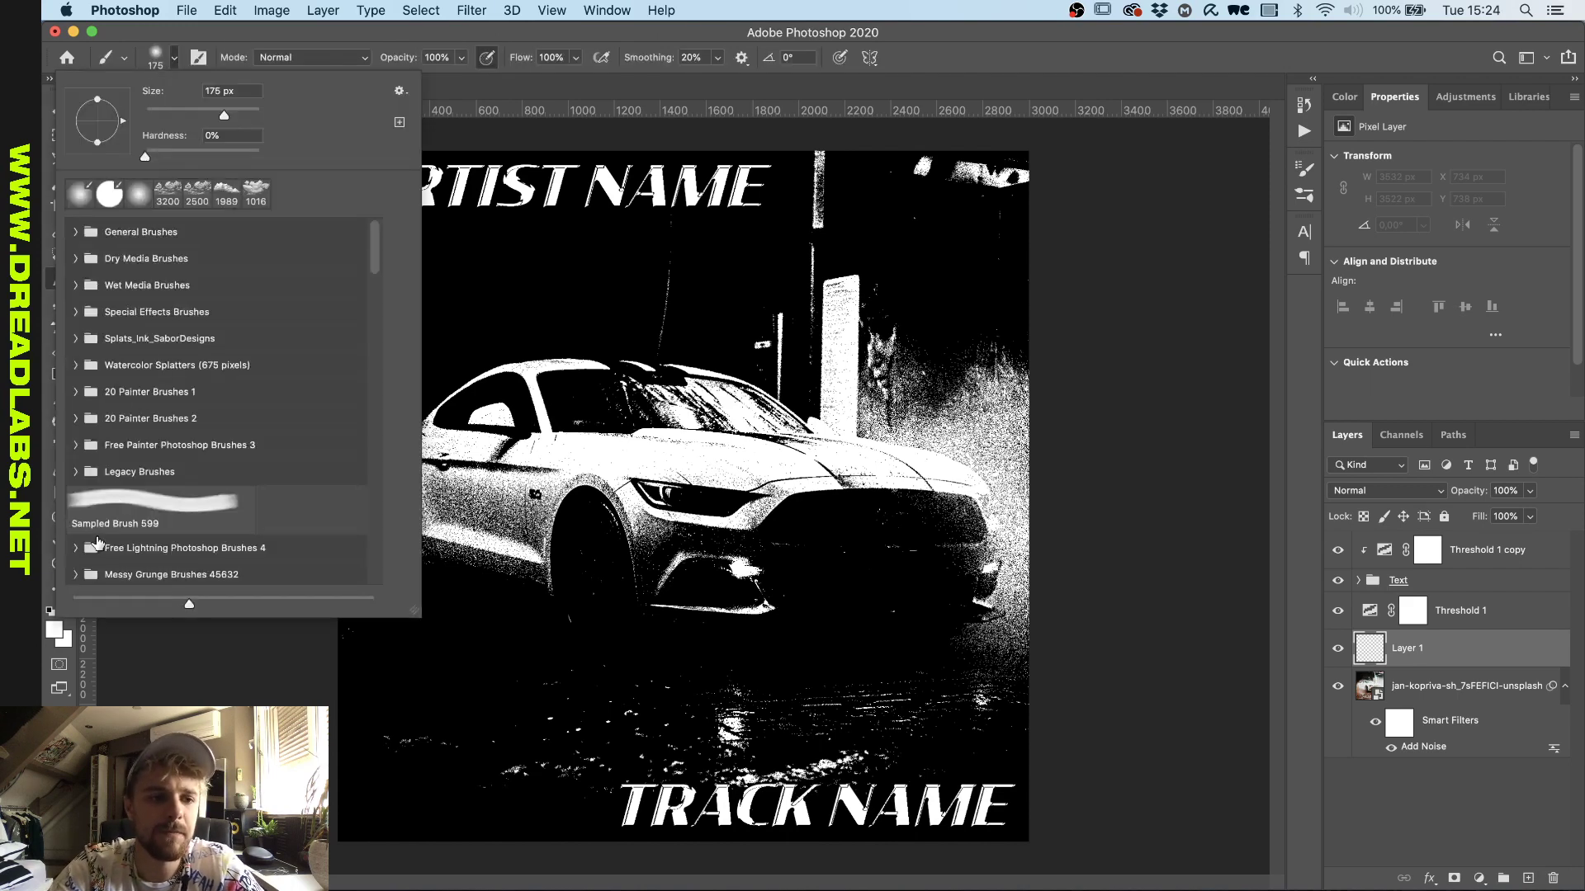
pyautogui.click(104, 550)
pyautogui.scroll(-3, 104, 551)
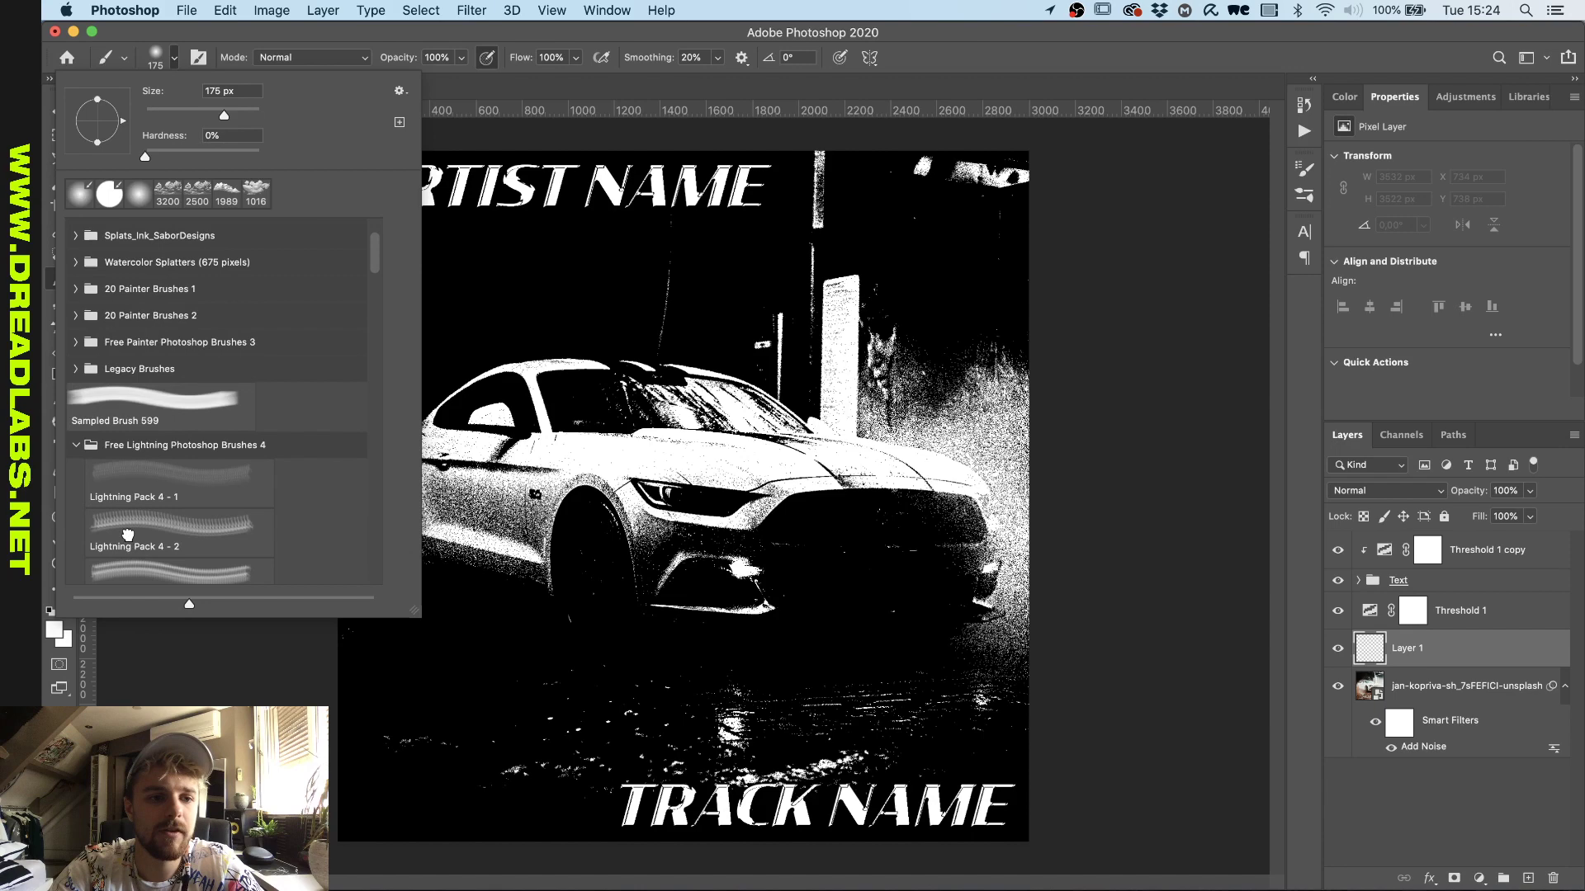
pyautogui.click(126, 534)
pyautogui.click(1020, 57)
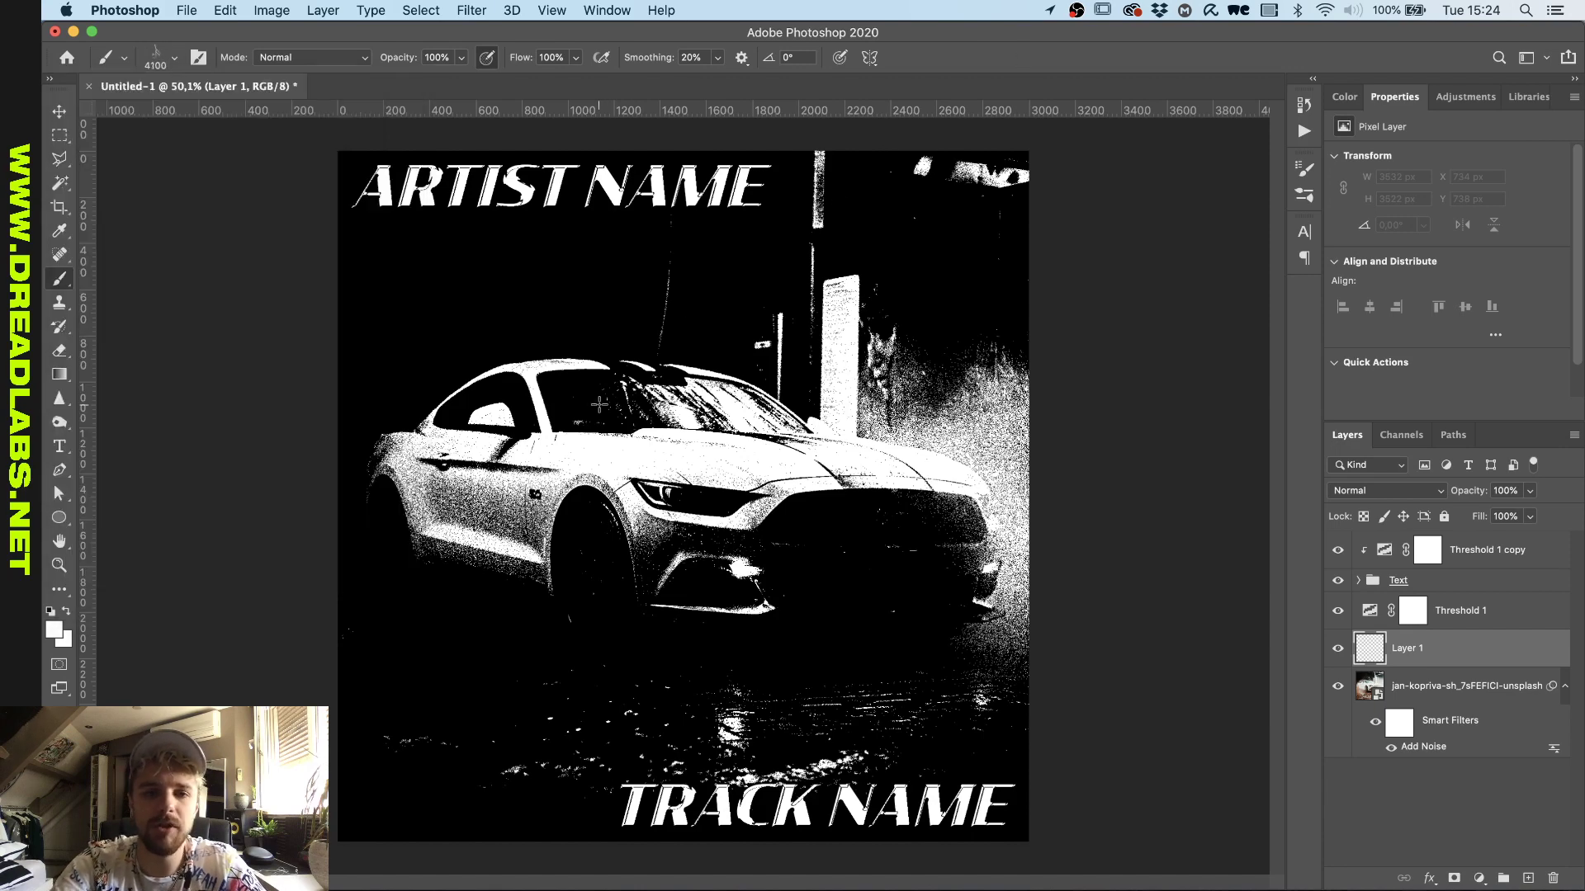
pyautogui.press('[')
pyautogui.press('[')
pyautogui.press('[')
pyautogui.press('[')
pyautogui.press('[')
pyautogui.press('[')
pyautogui.press('[')
pyautogui.press('[')
pyautogui.press('[')
pyautogui.press('[')
pyautogui.press('[')
pyautogui.press('[')
pyautogui.press('[')
pyautogui.press('[')
pyautogui.press('[')
pyautogui.press('[')
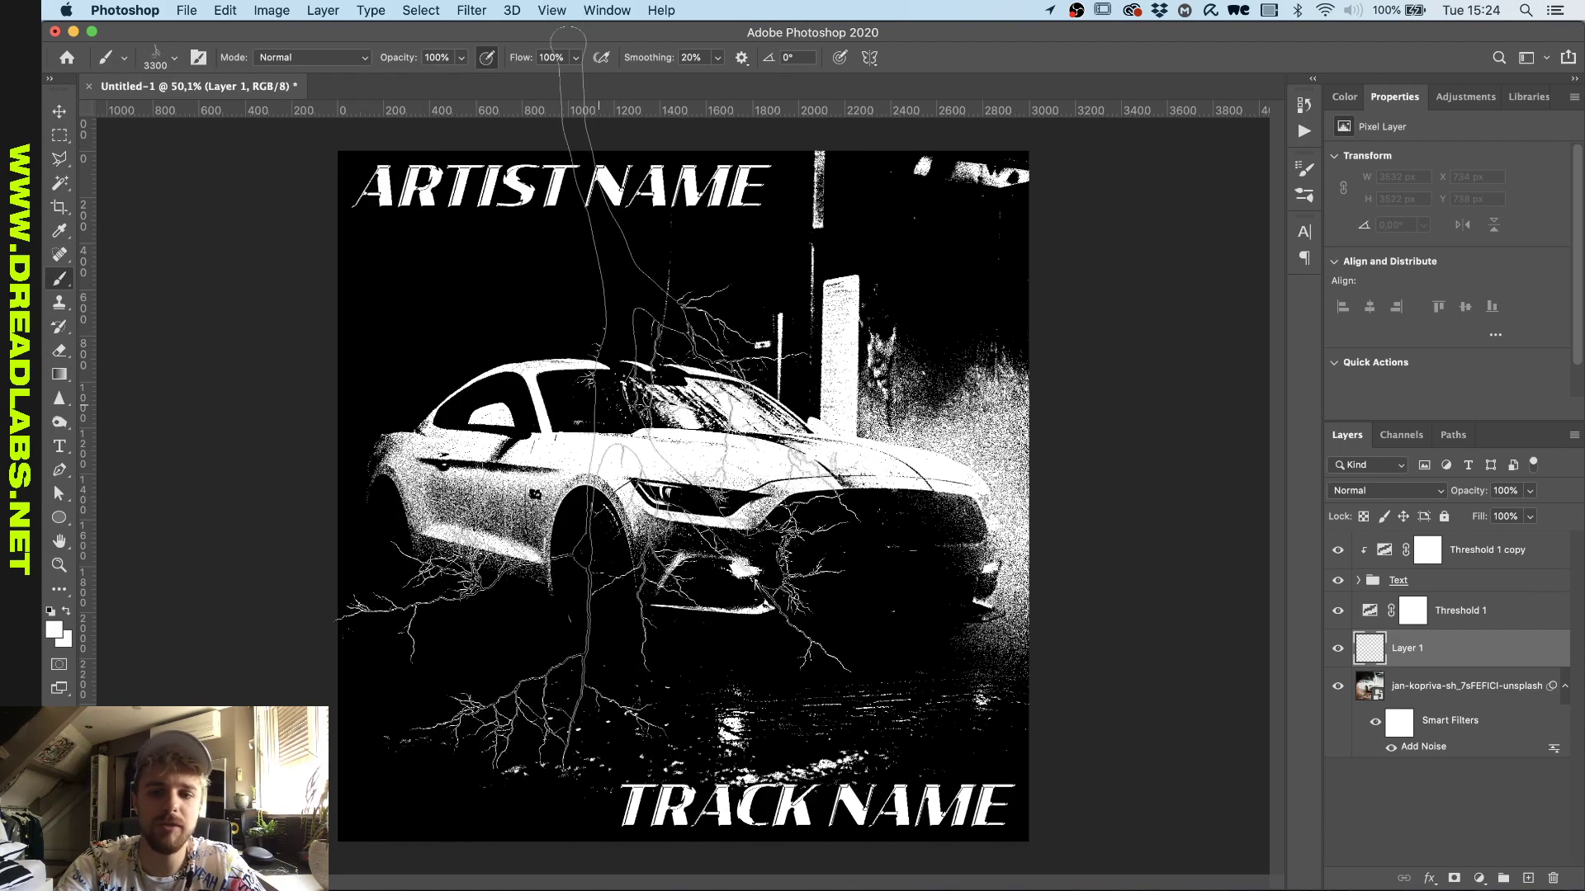
pyautogui.press('[')
pyautogui.press('[')
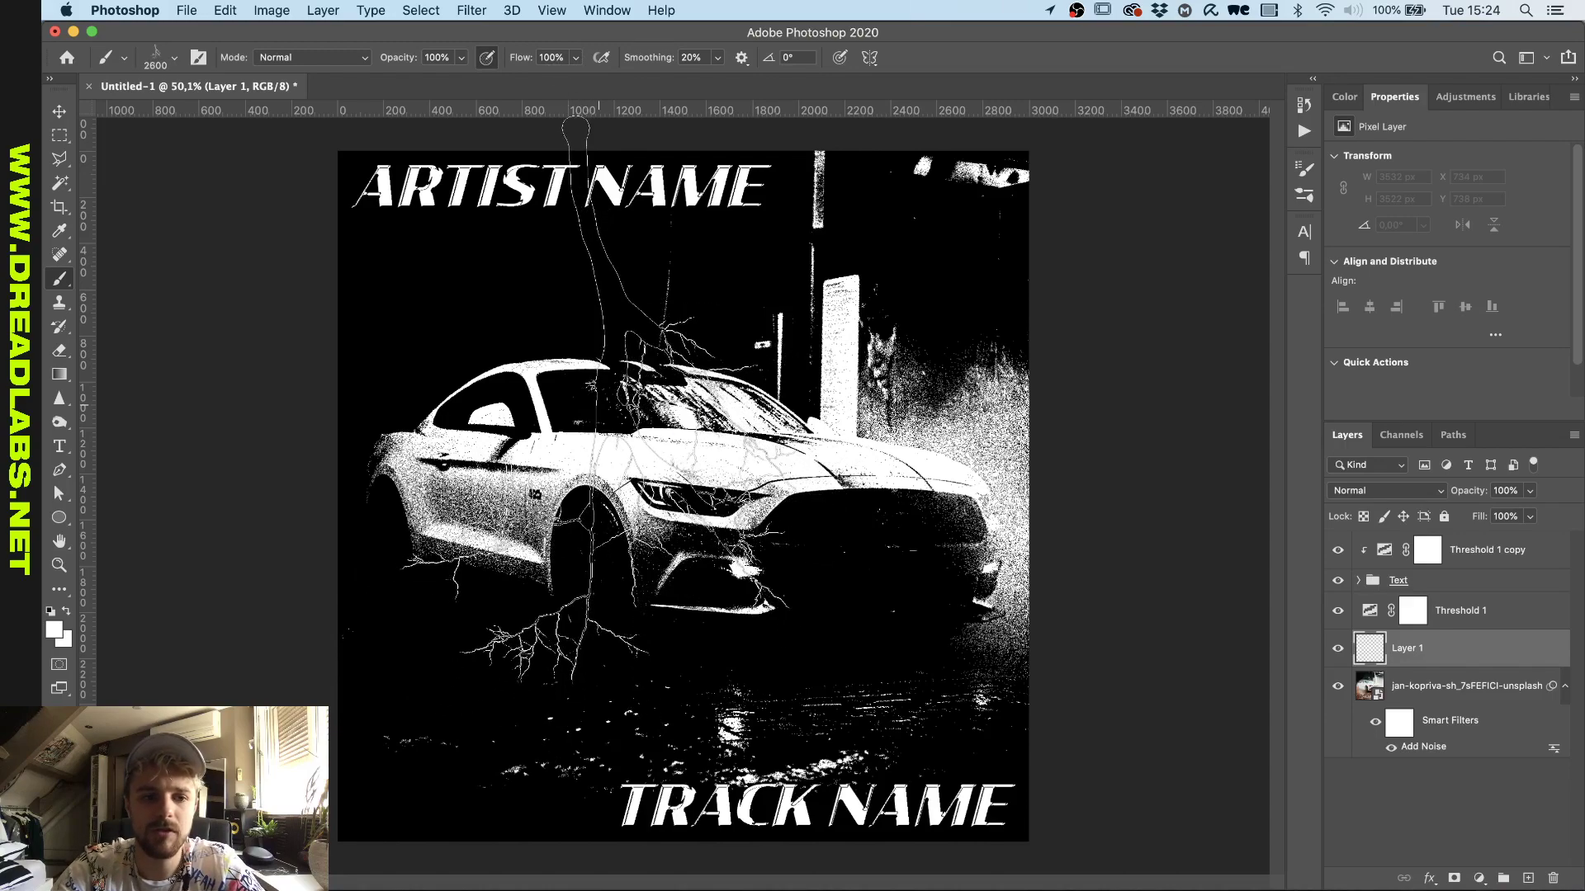
# Stamp lightning bolts across the car, the top-left and the left side of the artwork.
pyautogui.scroll(-5, 598, 404)
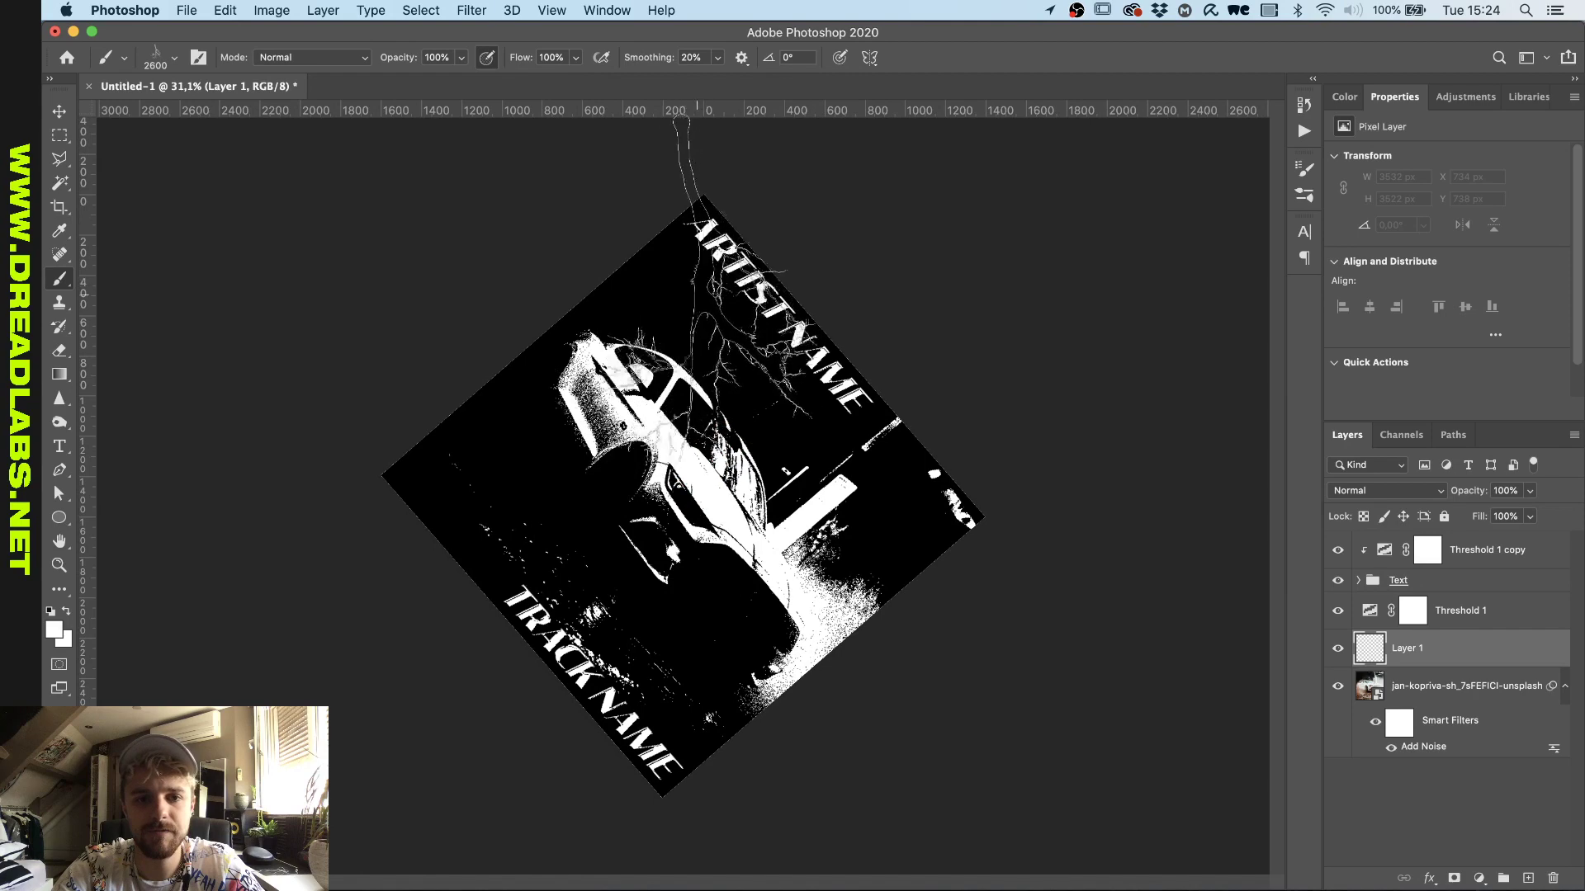
pyautogui.click(672, 288)
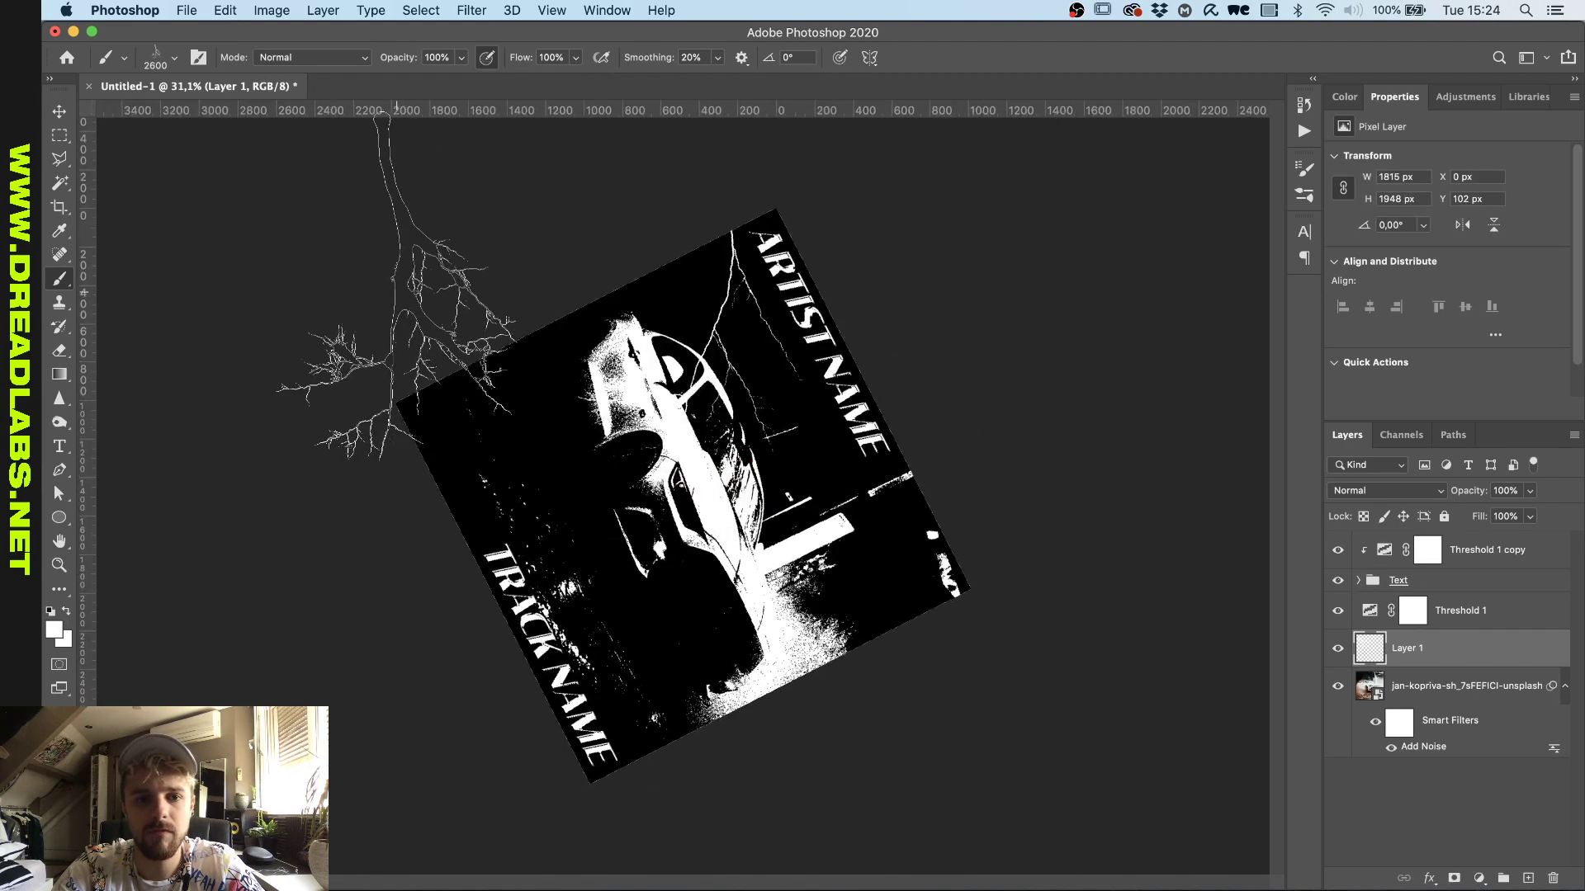
pyautogui.click(433, 347)
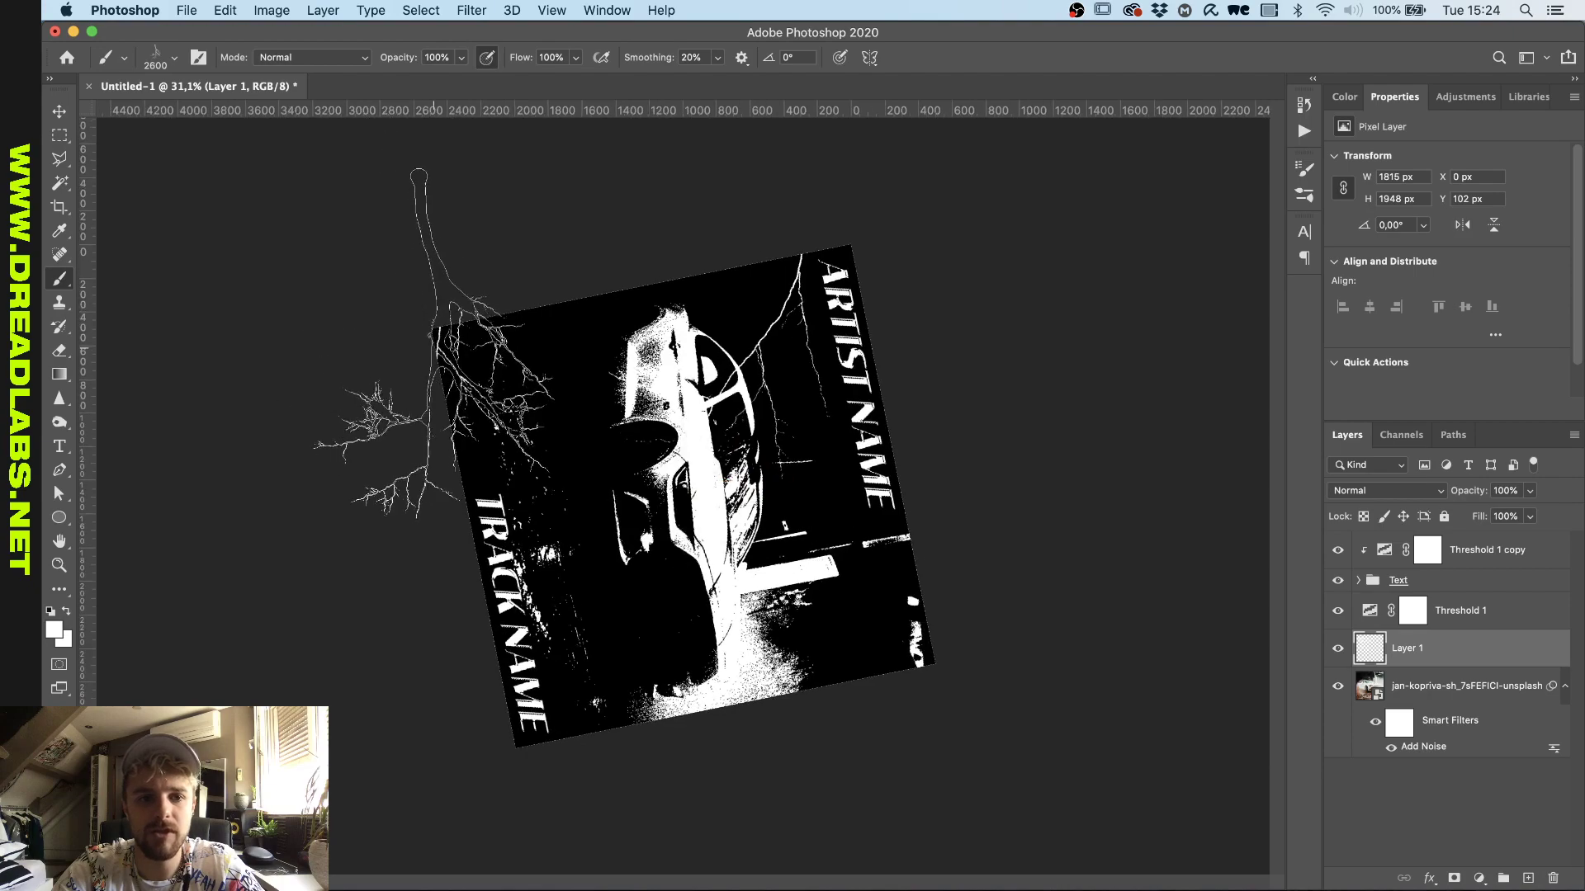
pyautogui.click(174, 58)
pyautogui.scroll(-2, 166, 528)
pyautogui.doubleClick(166, 530)
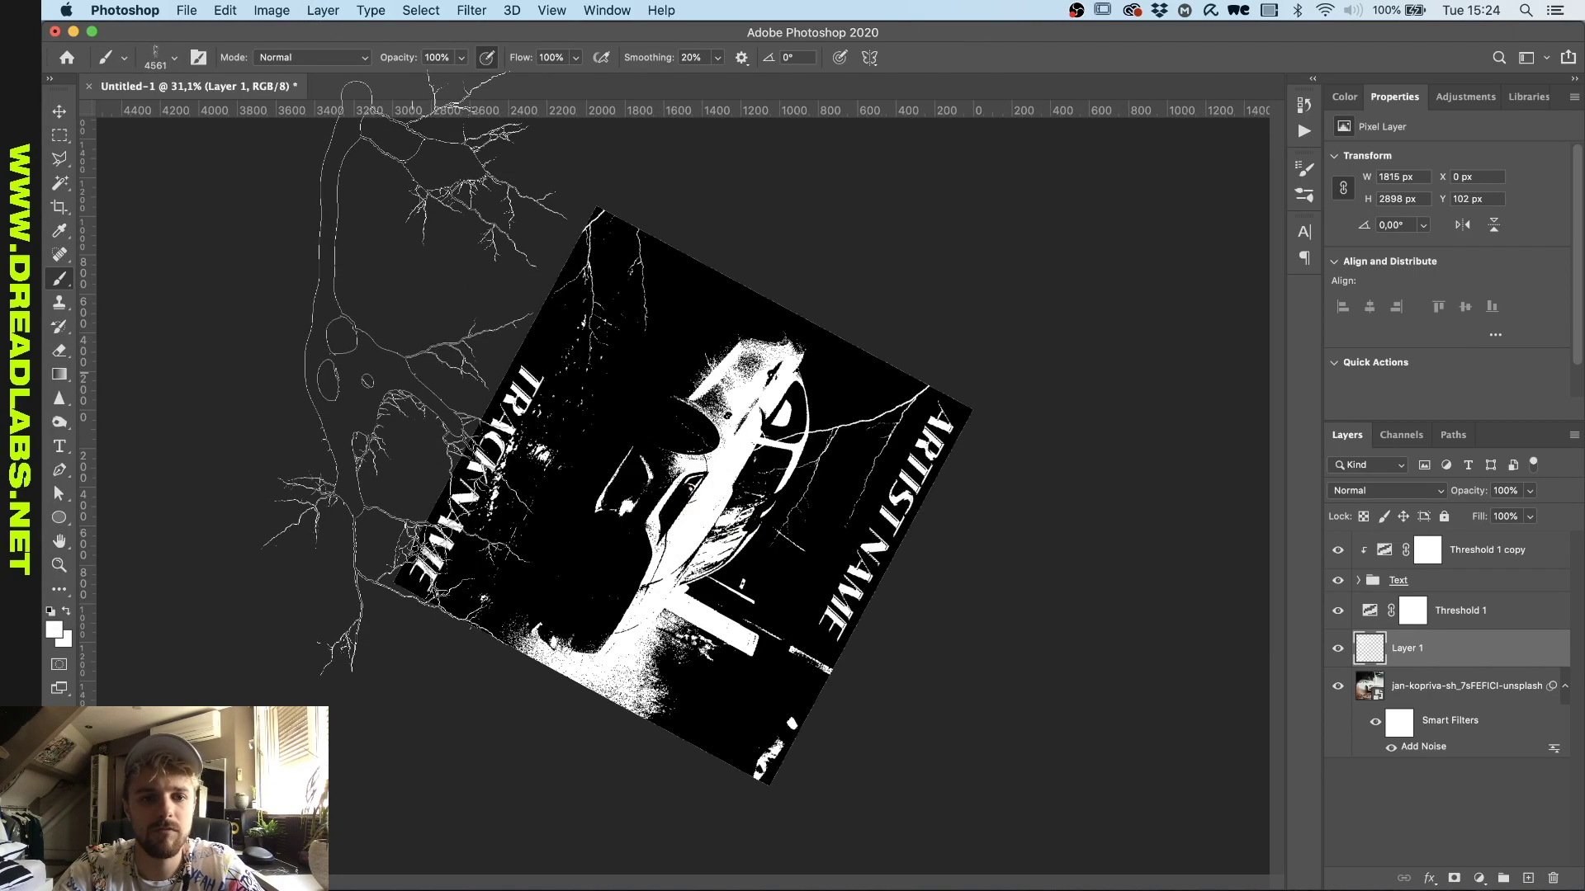
pyautogui.click(426, 404)
# Switch to the Lightning Pack 4 - 4 brush and reset the canvas rotation to 0°.
pyautogui.click(174, 58)
pyautogui.scroll(-2, 154, 409)
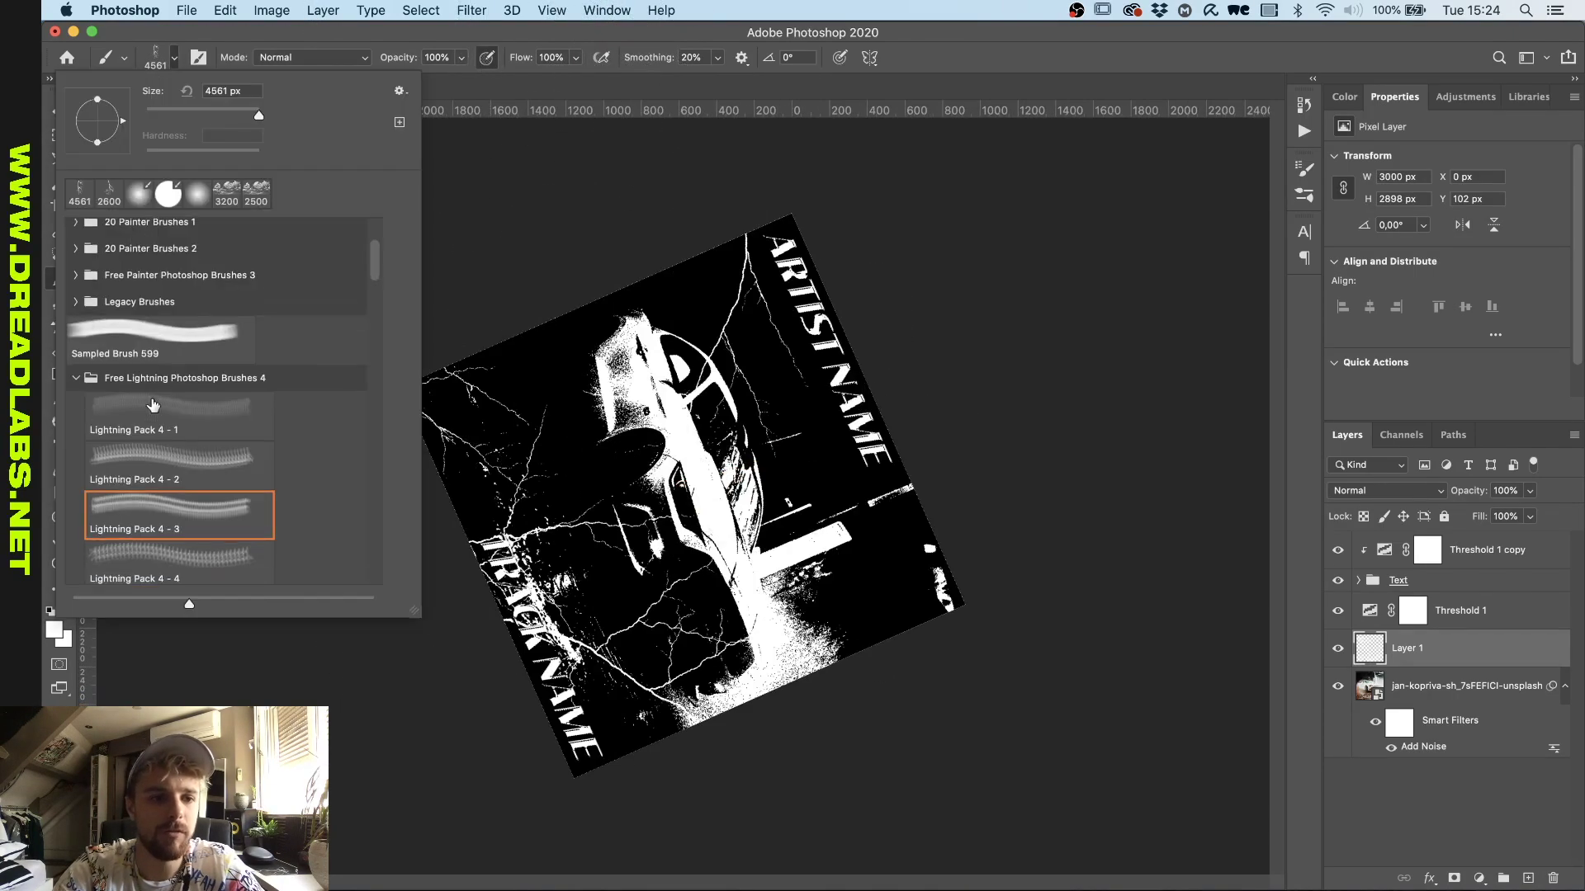
pyautogui.click(149, 532)
pyautogui.click(952, 51)
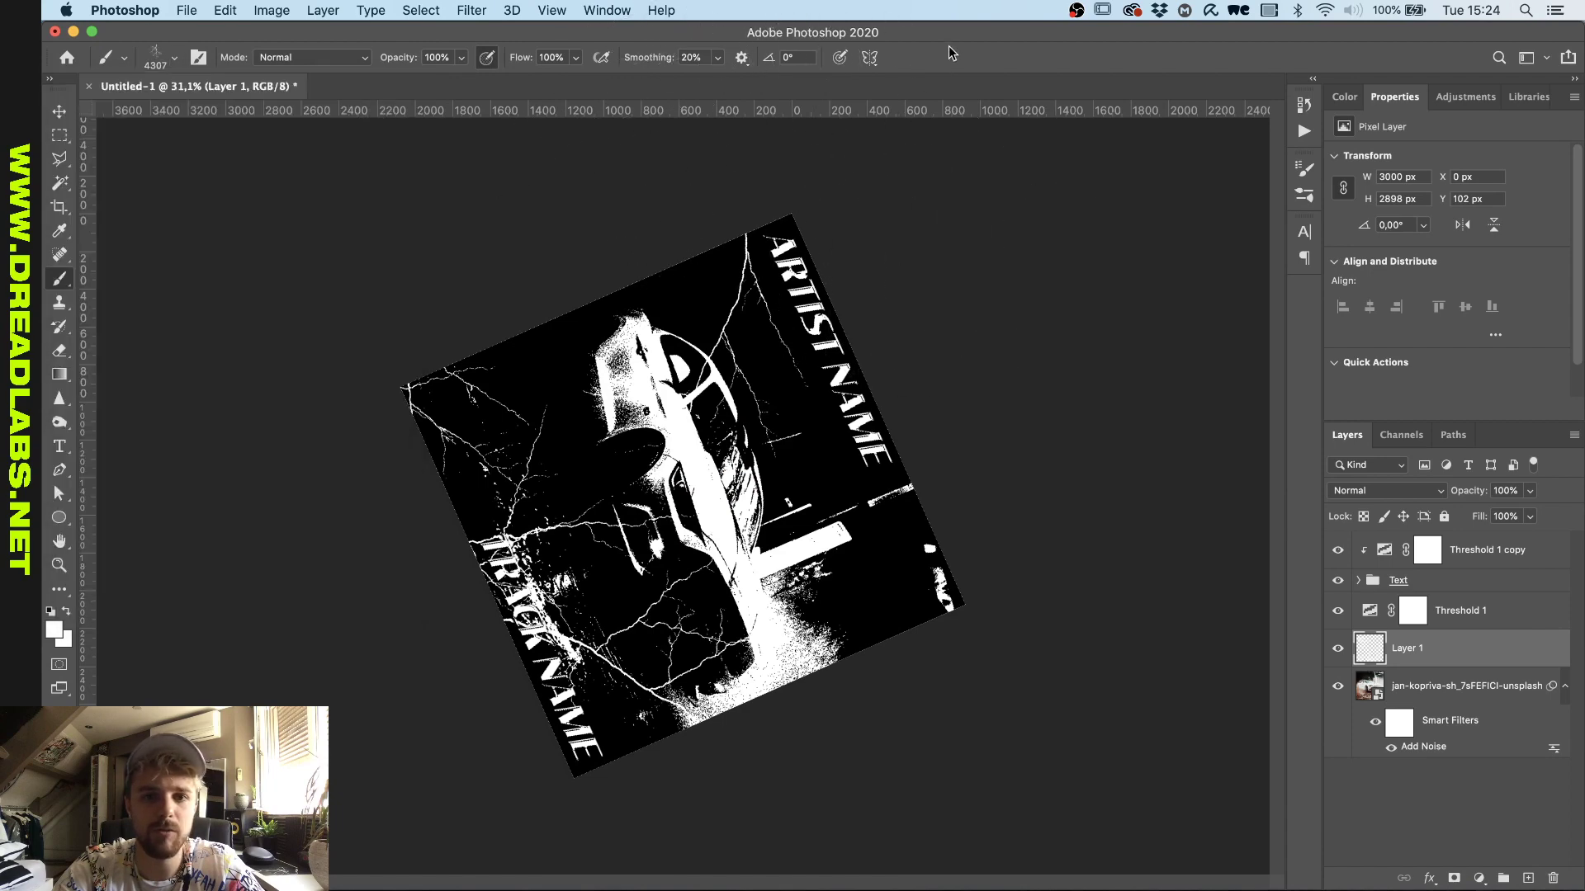
pyautogui.scroll(-3, 516, 211)
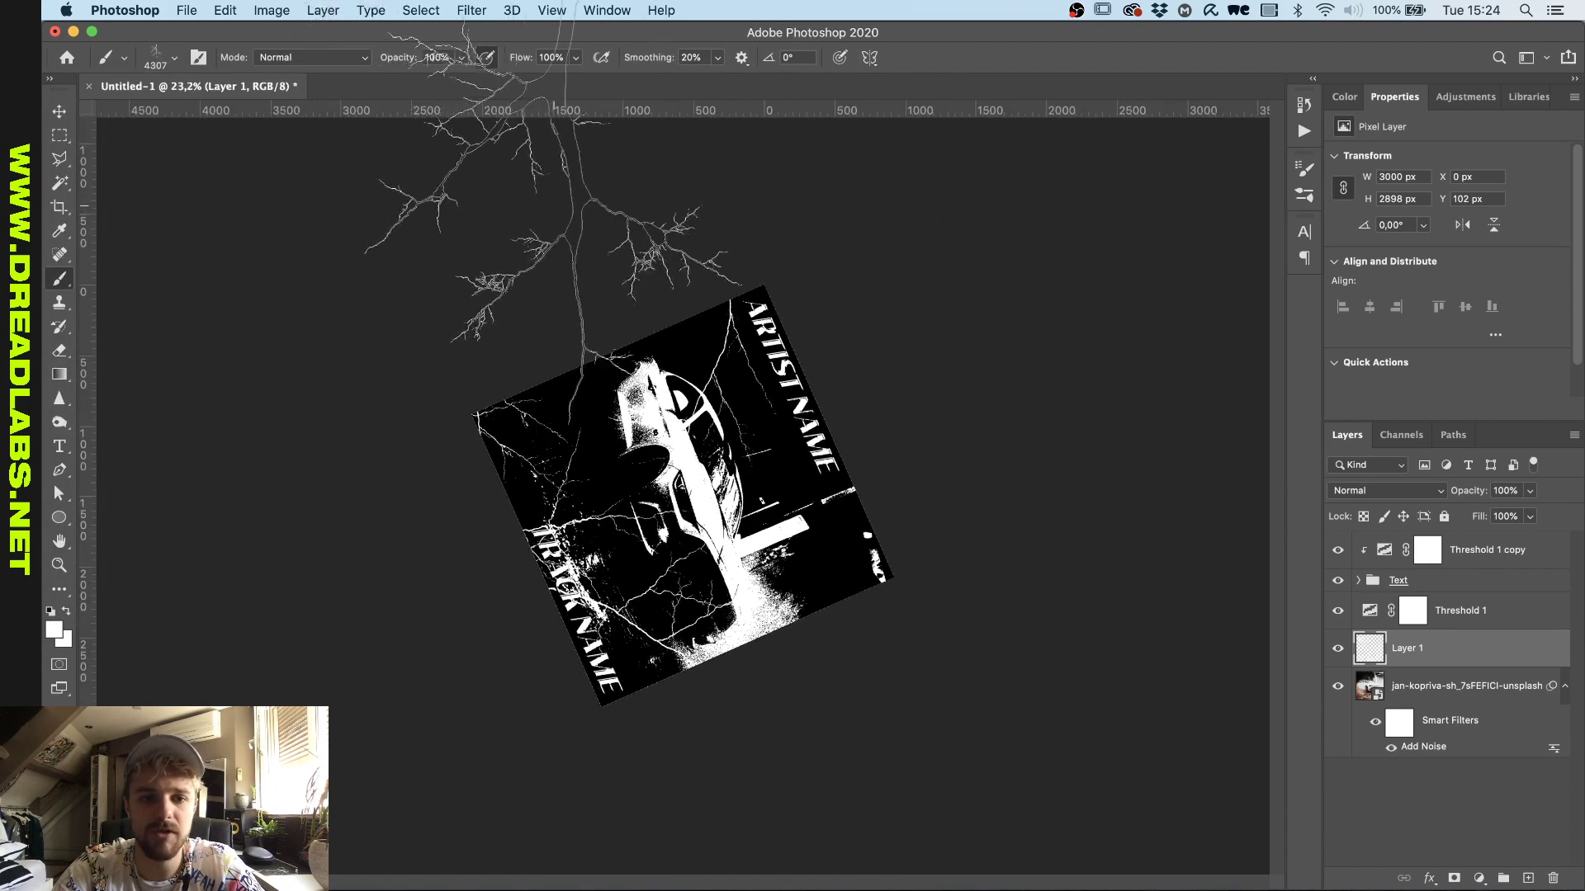
pyautogui.press('super+0')
pyautogui.press('r')
pyautogui.press('Escape')
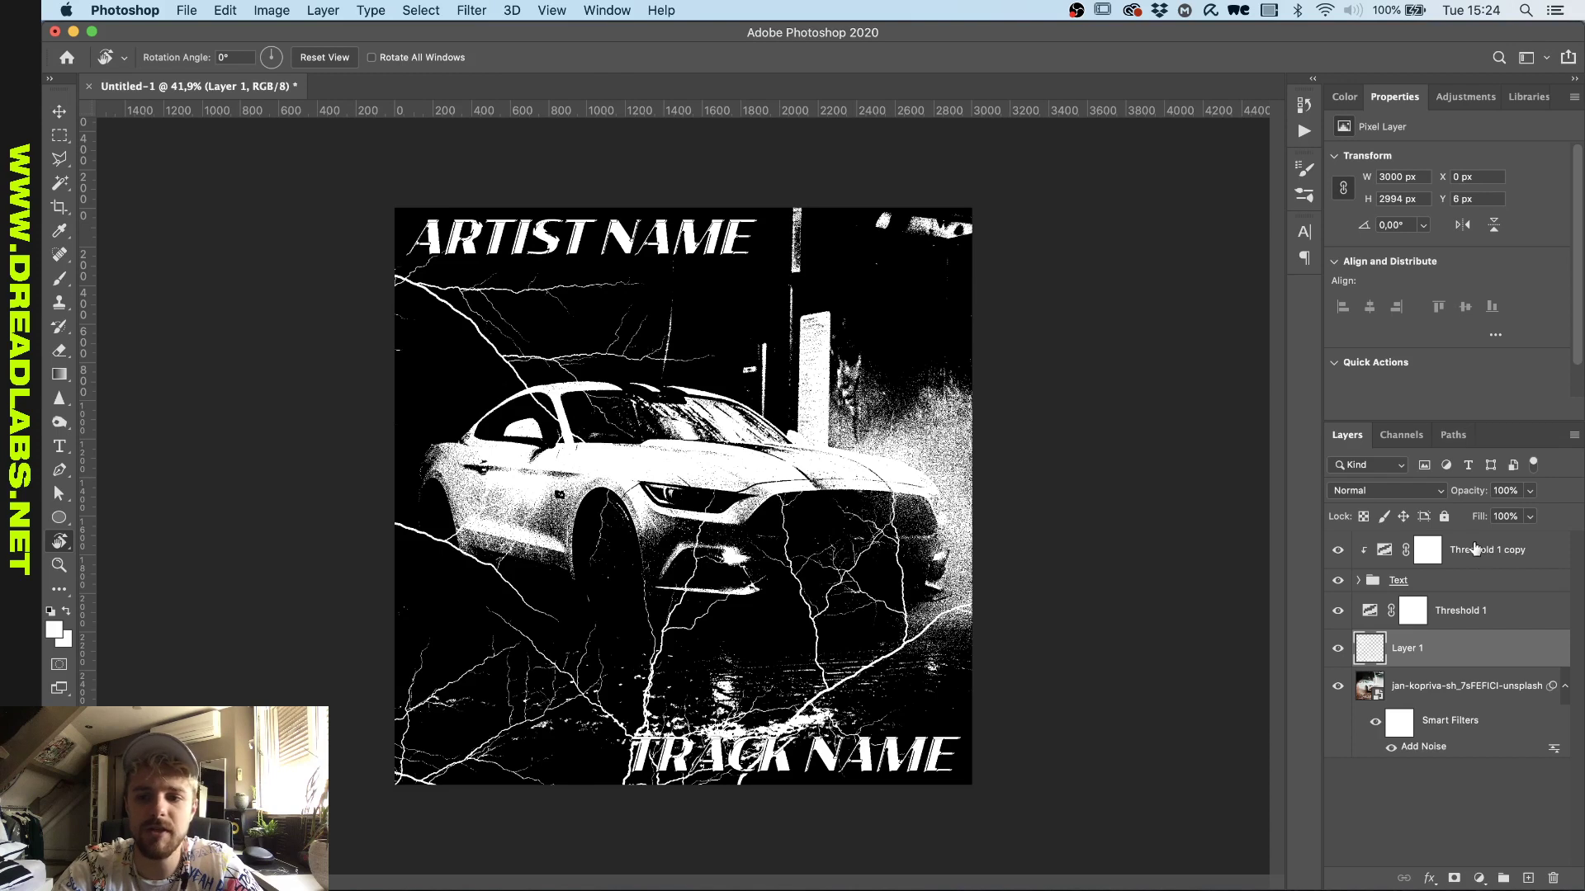
# Add a Gradient Map above Threshold 1 copy and set its right stop to bright red.
pyautogui.click(1480, 565)
pyautogui.click(1470, 98)
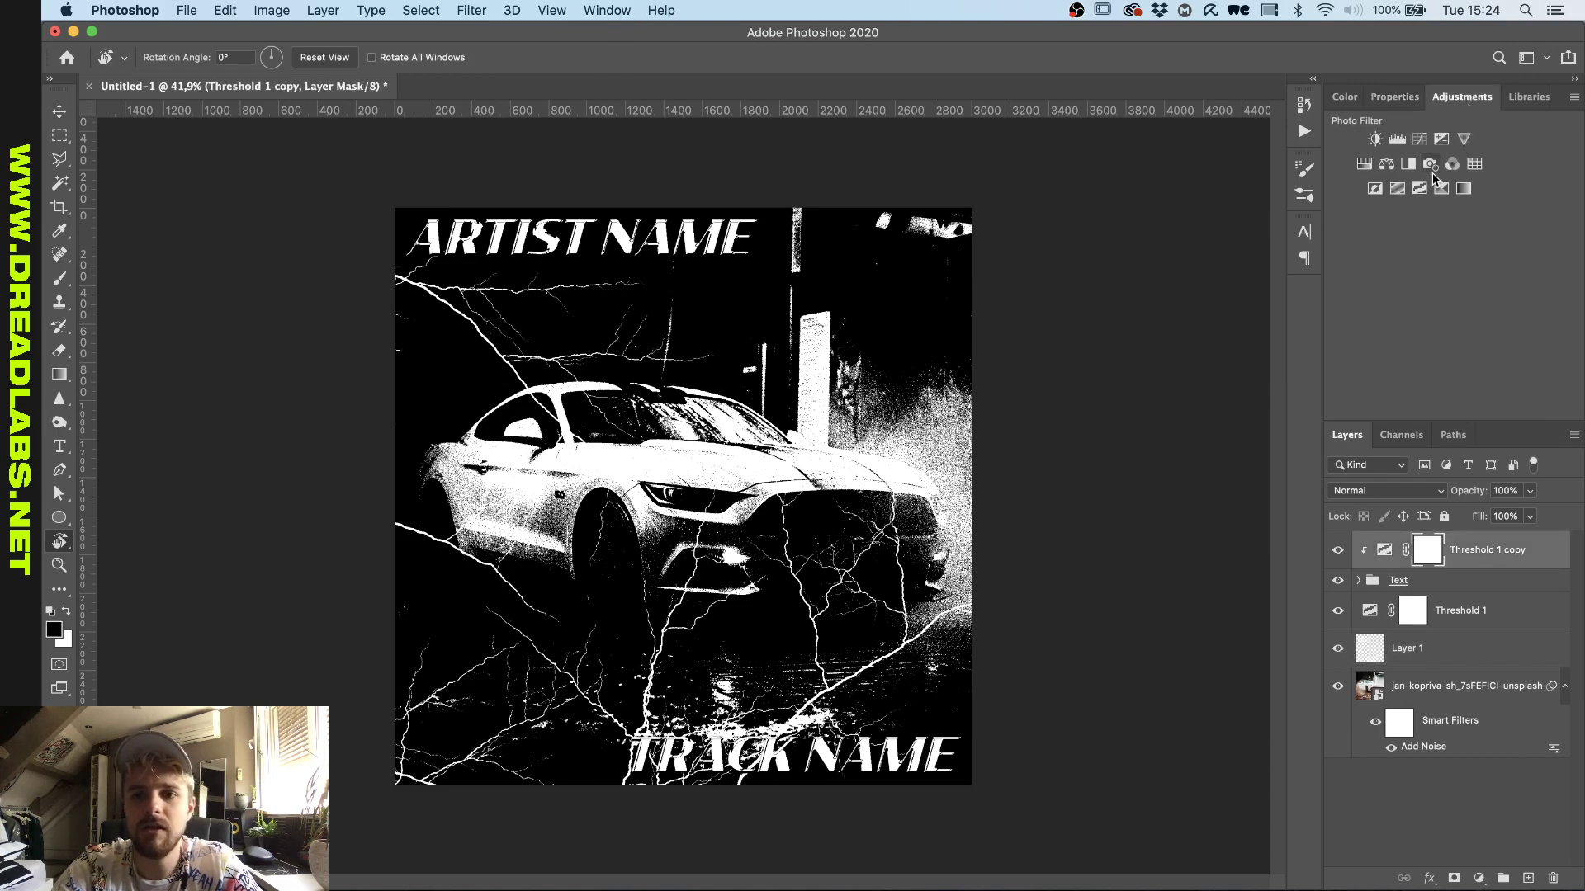
pyautogui.click(1463, 190)
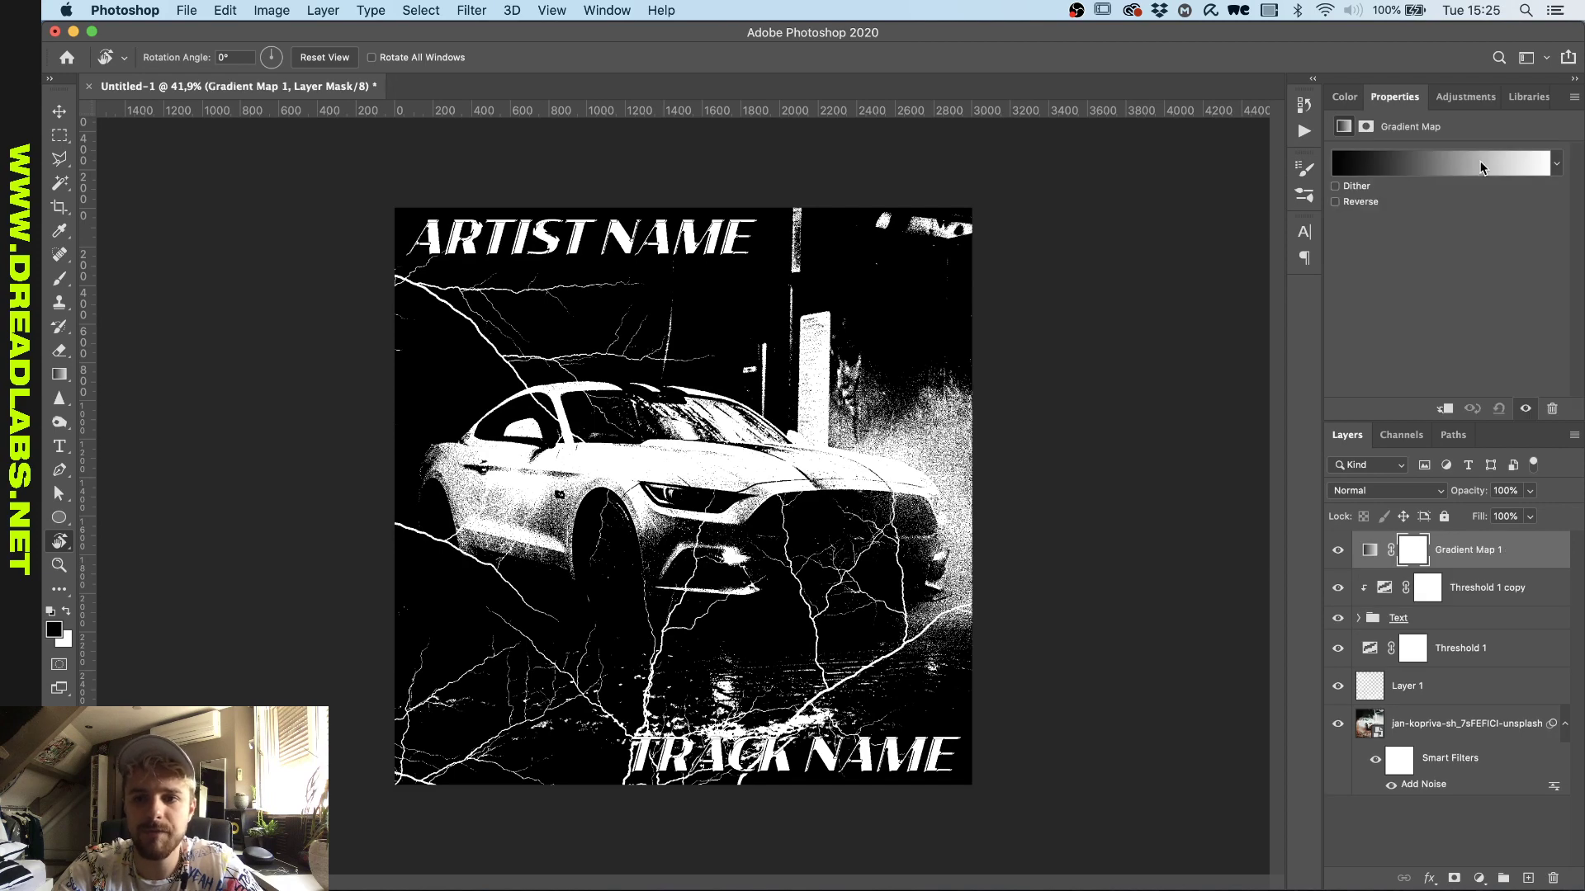
pyautogui.click(1480, 168)
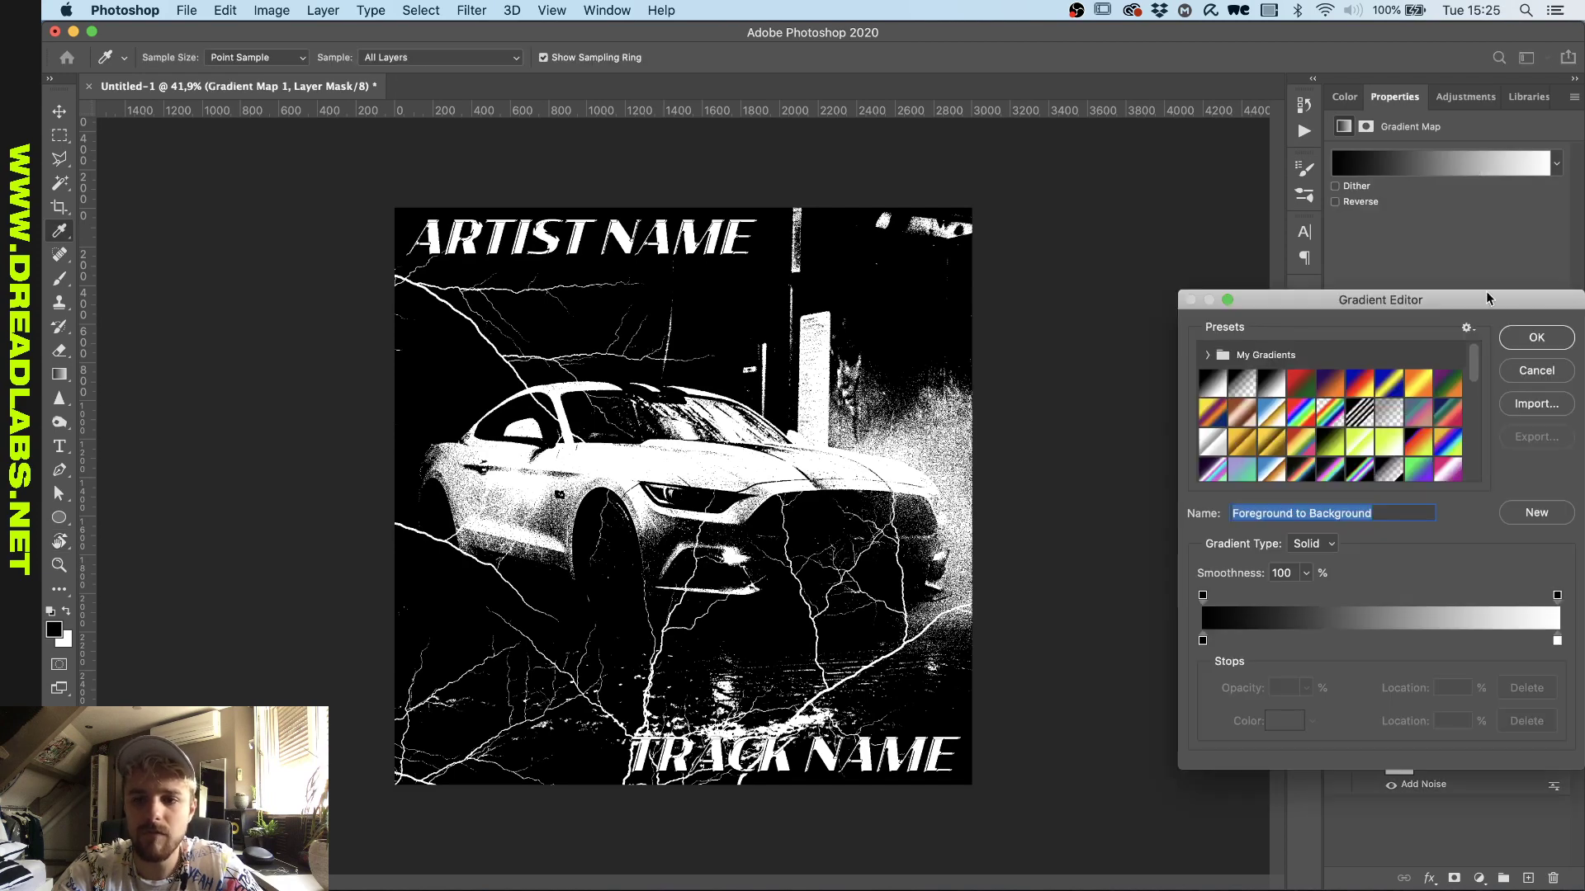
pyautogui.click(1557, 641)
pyautogui.click(1284, 720)
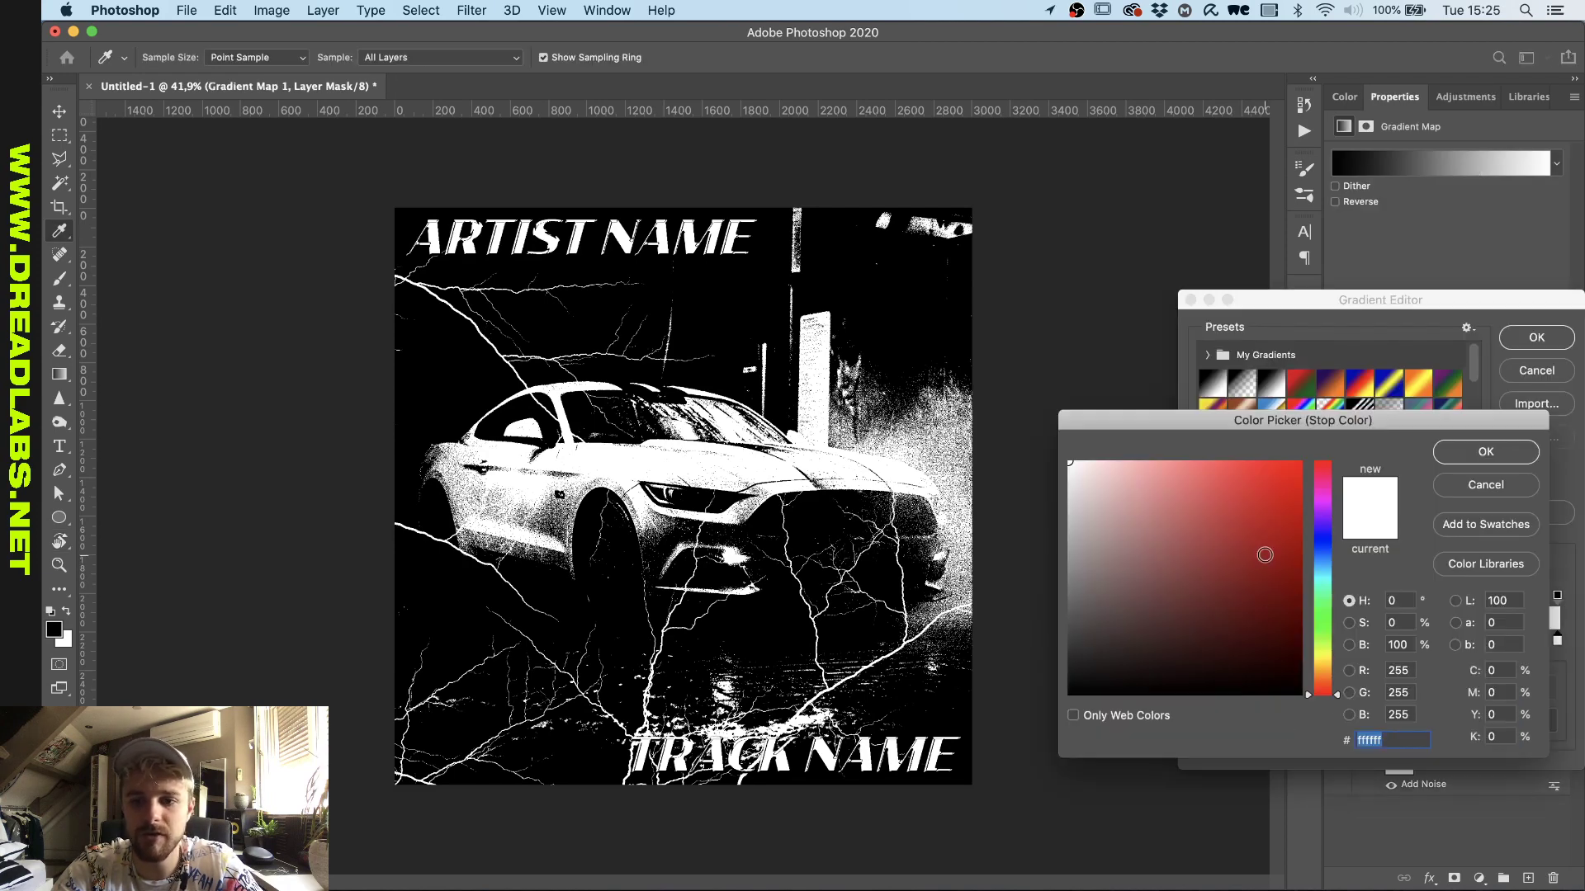
pyautogui.moveTo(1265, 554); pyautogui.dragTo(1320, 436)
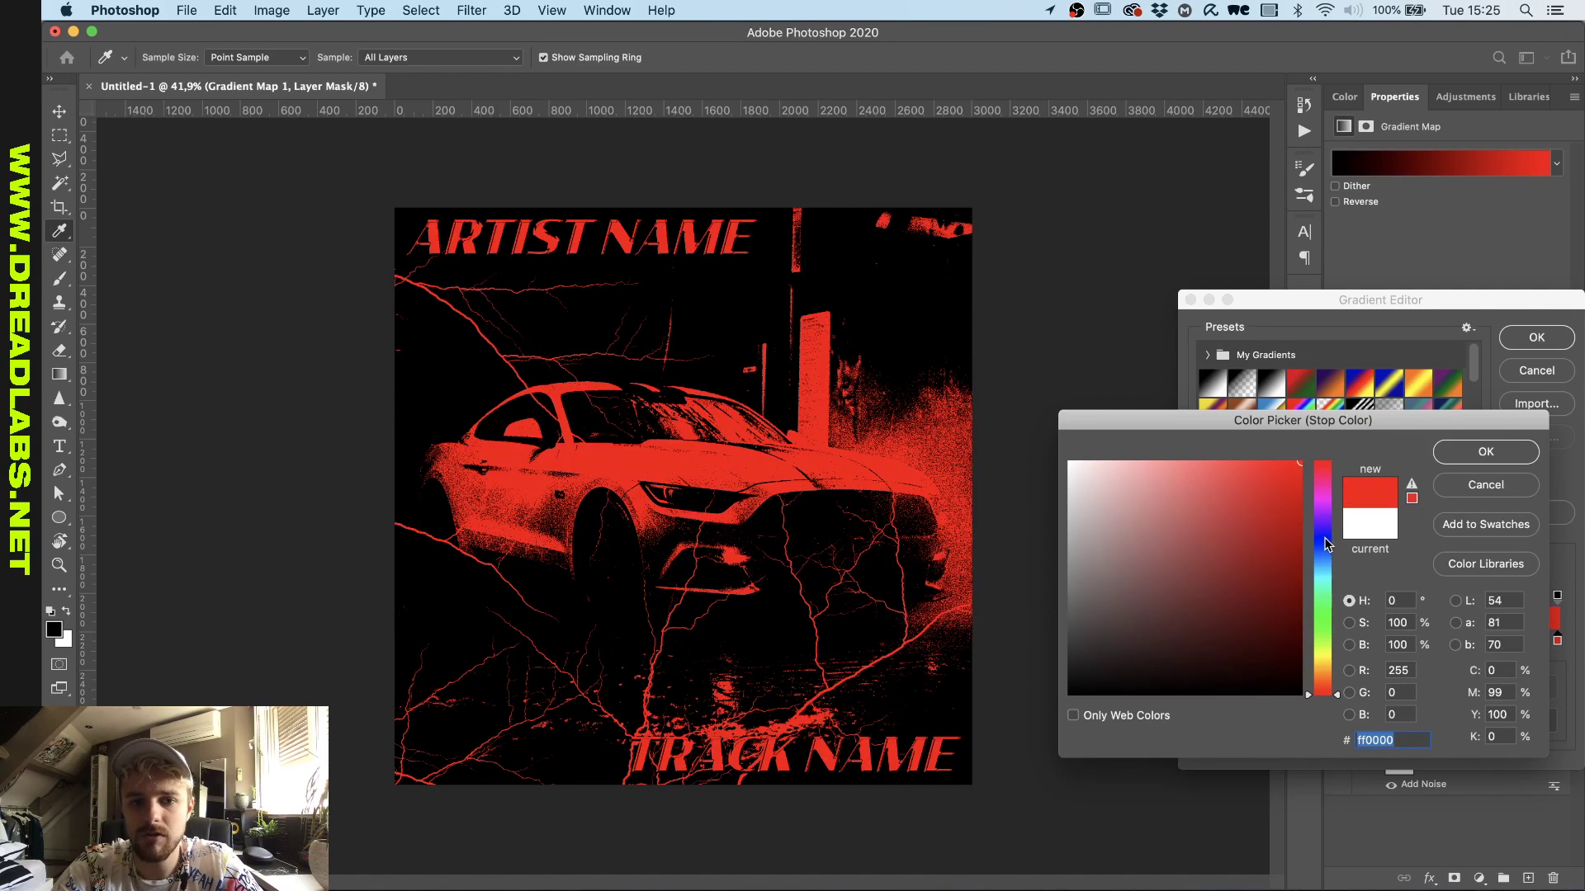
pyautogui.click(1480, 449)
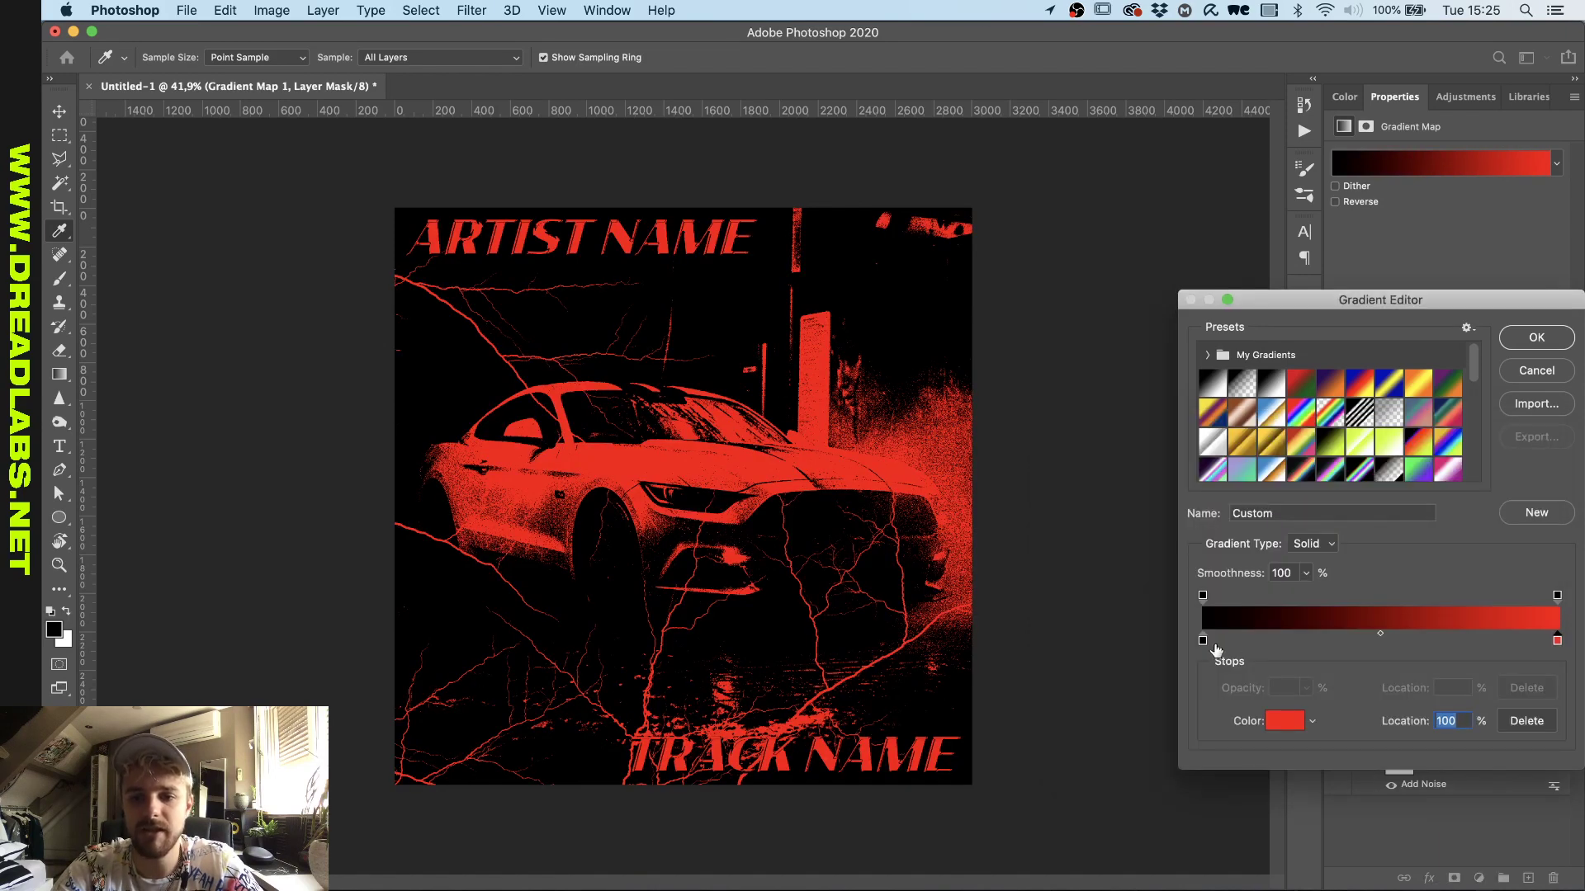
# Set the gradient's left stop to a dark, muted navy.
pyautogui.click(1203, 641)
pyautogui.click(1284, 724)
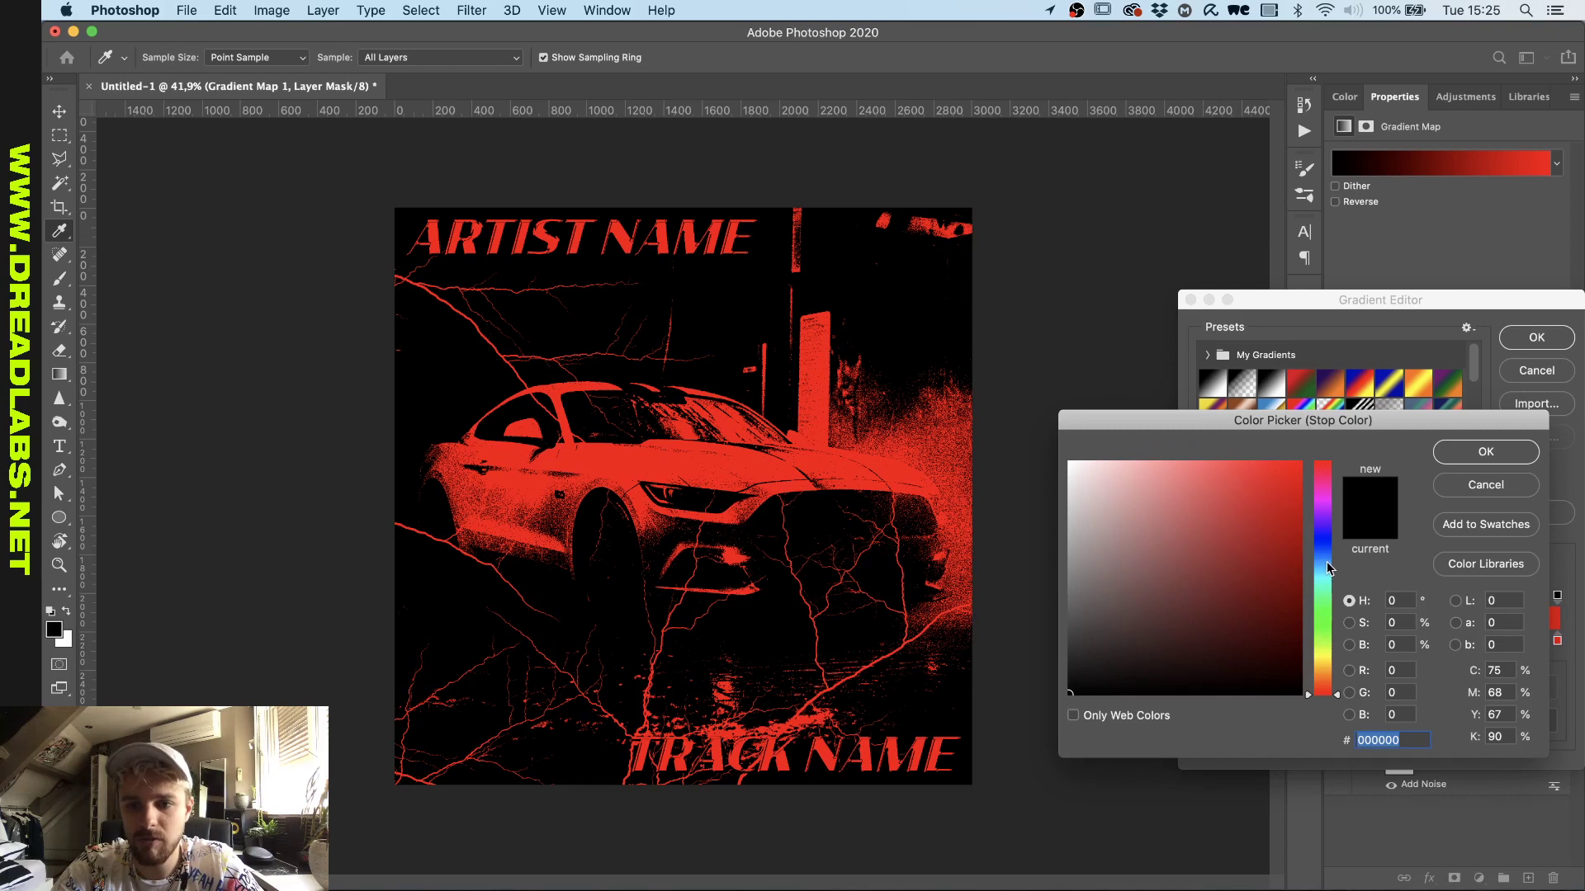
pyautogui.moveTo(1331, 568); pyautogui.dragTo(1329, 518)
pyautogui.moveTo(1246, 598); pyautogui.dragTo(1304, 598)
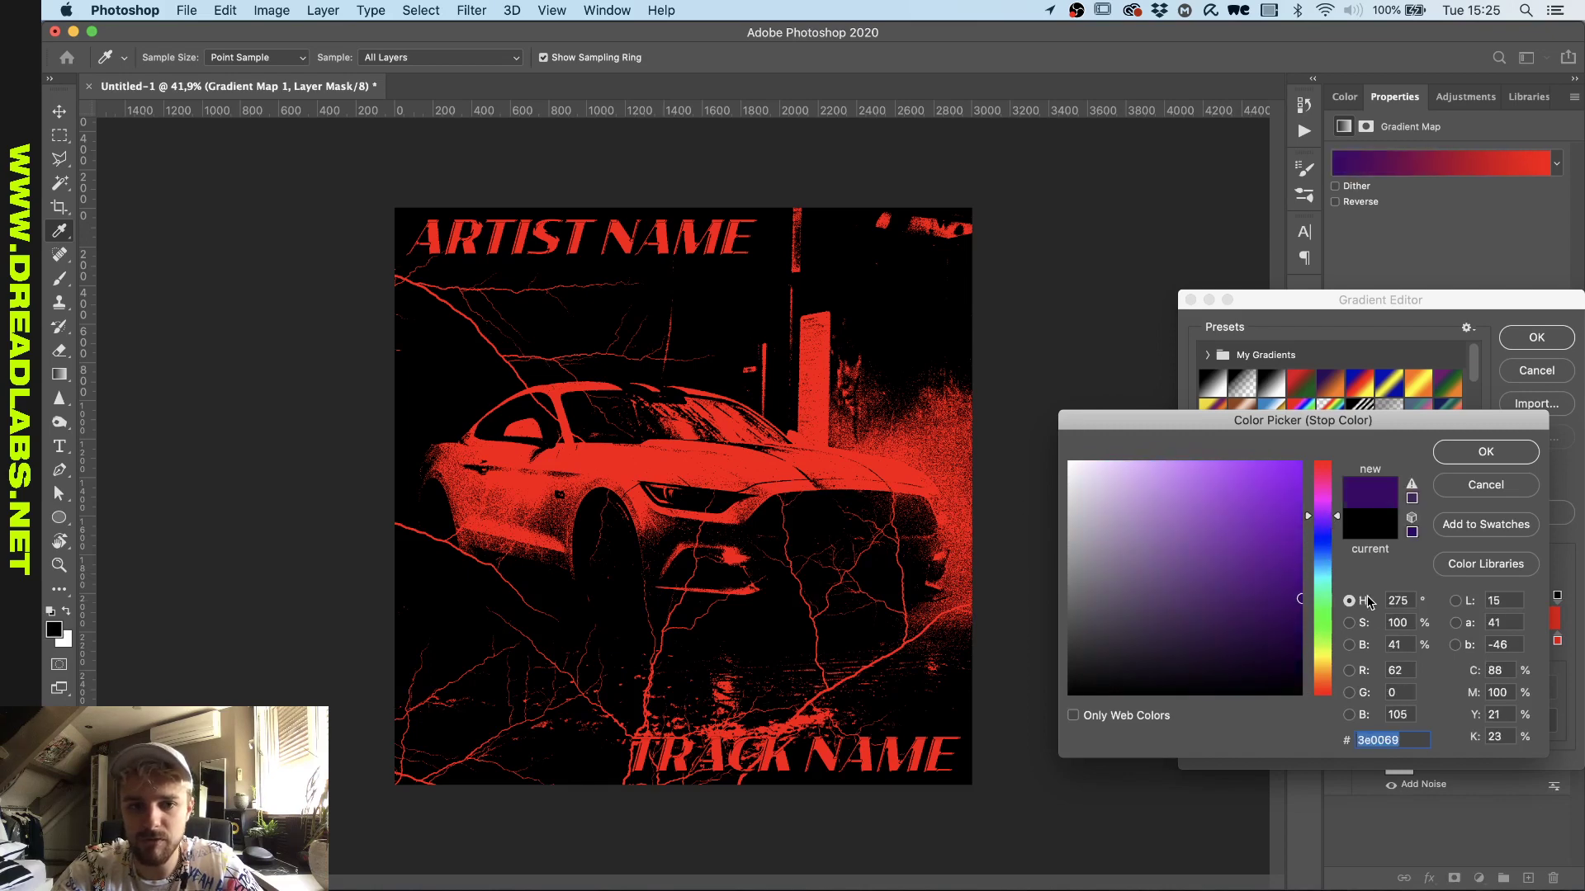
pyautogui.click(1327, 547)
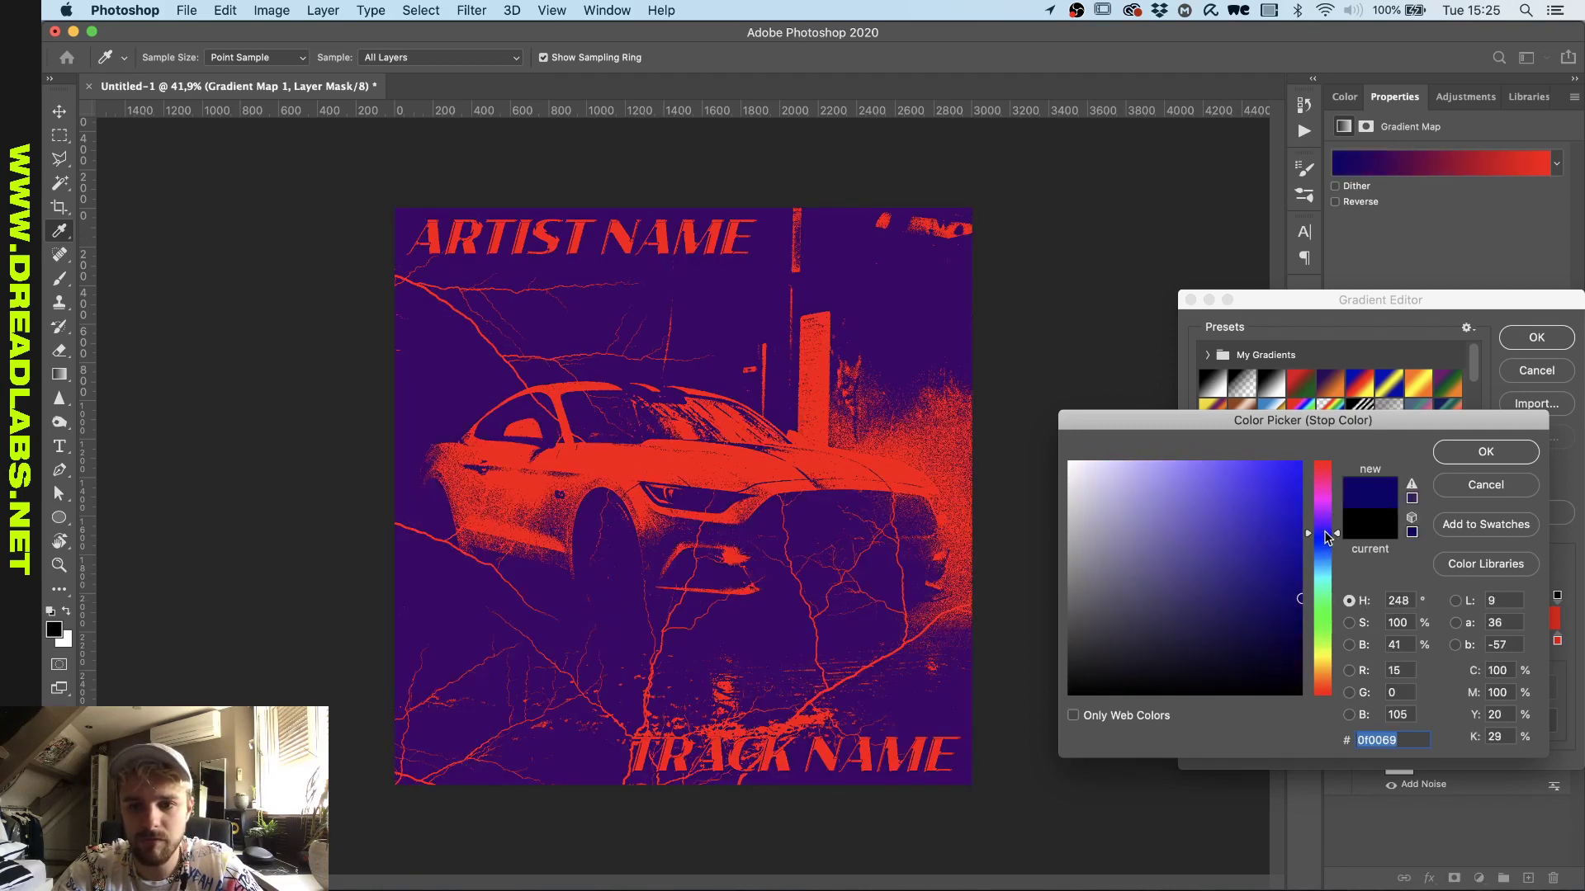
pyautogui.click(1278, 630)
pyautogui.click(1255, 624)
pyautogui.click(1329, 562)
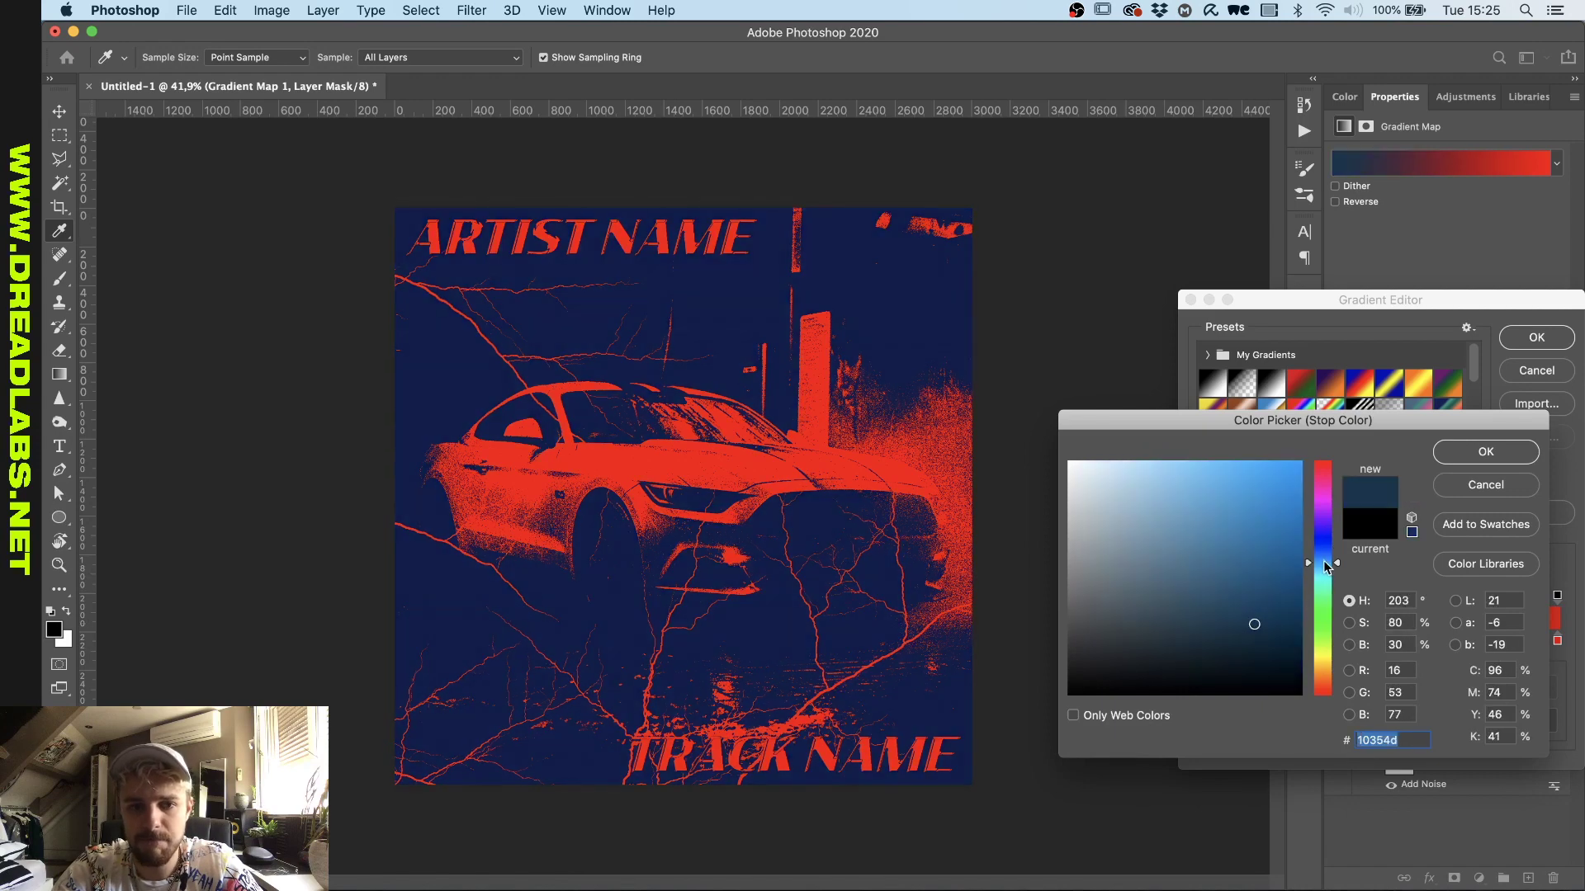
# Change the right stop to pink and accept the navy-to-pink gradient.
pyautogui.click(1270, 647)
pyautogui.click(1273, 657)
pyautogui.click(1487, 451)
pyautogui.doubleClick(1557, 641)
pyautogui.click(1326, 475)
pyautogui.click(1487, 451)
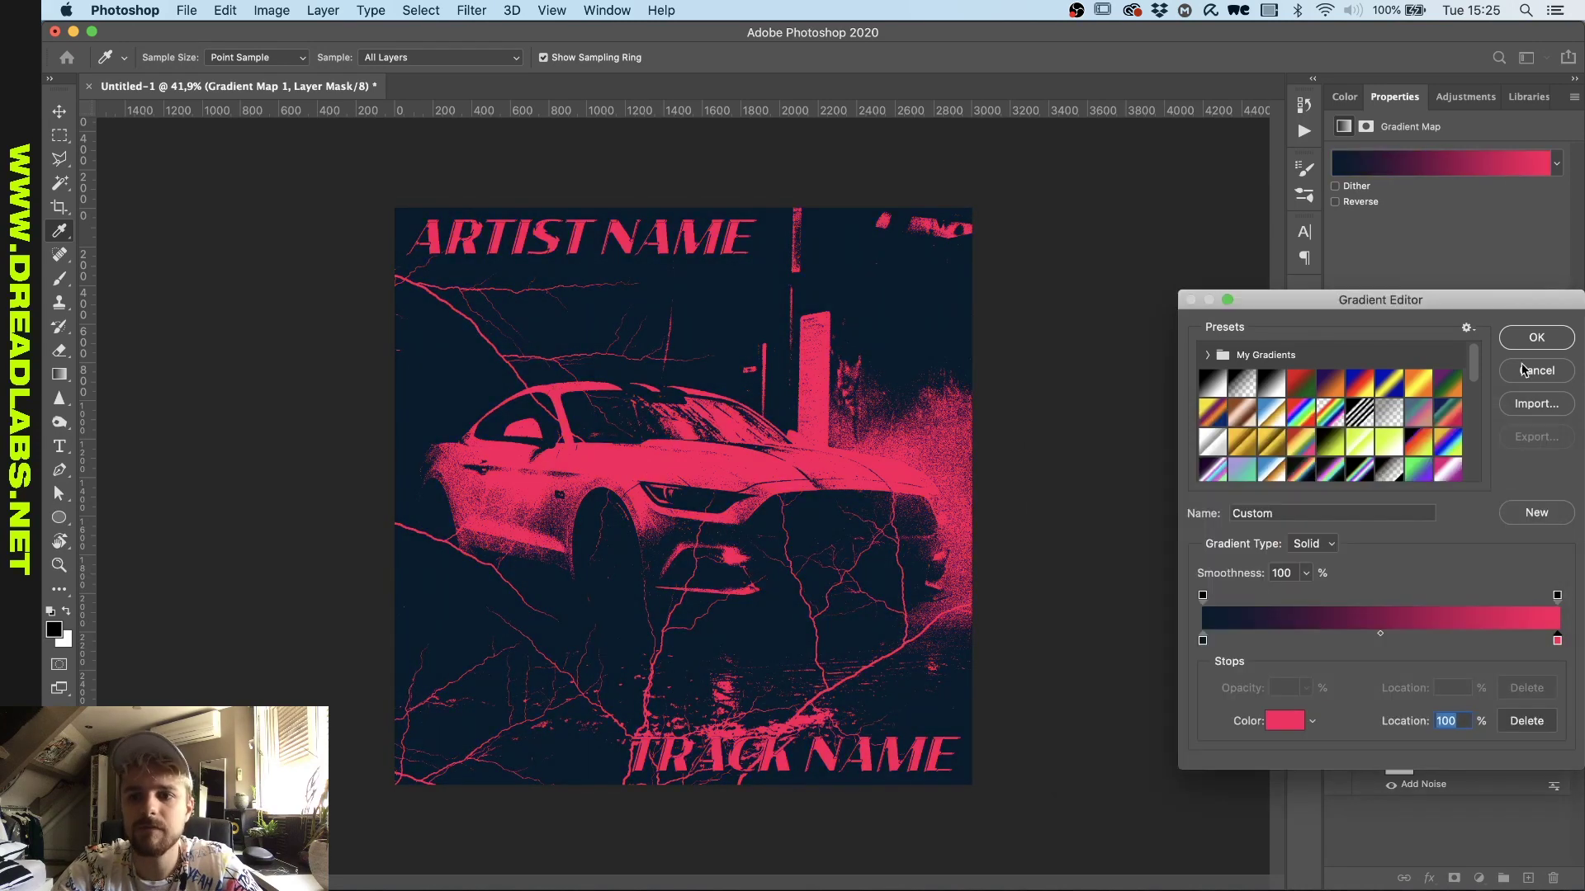
pyautogui.click(1536, 338)
pyautogui.press('super+0')
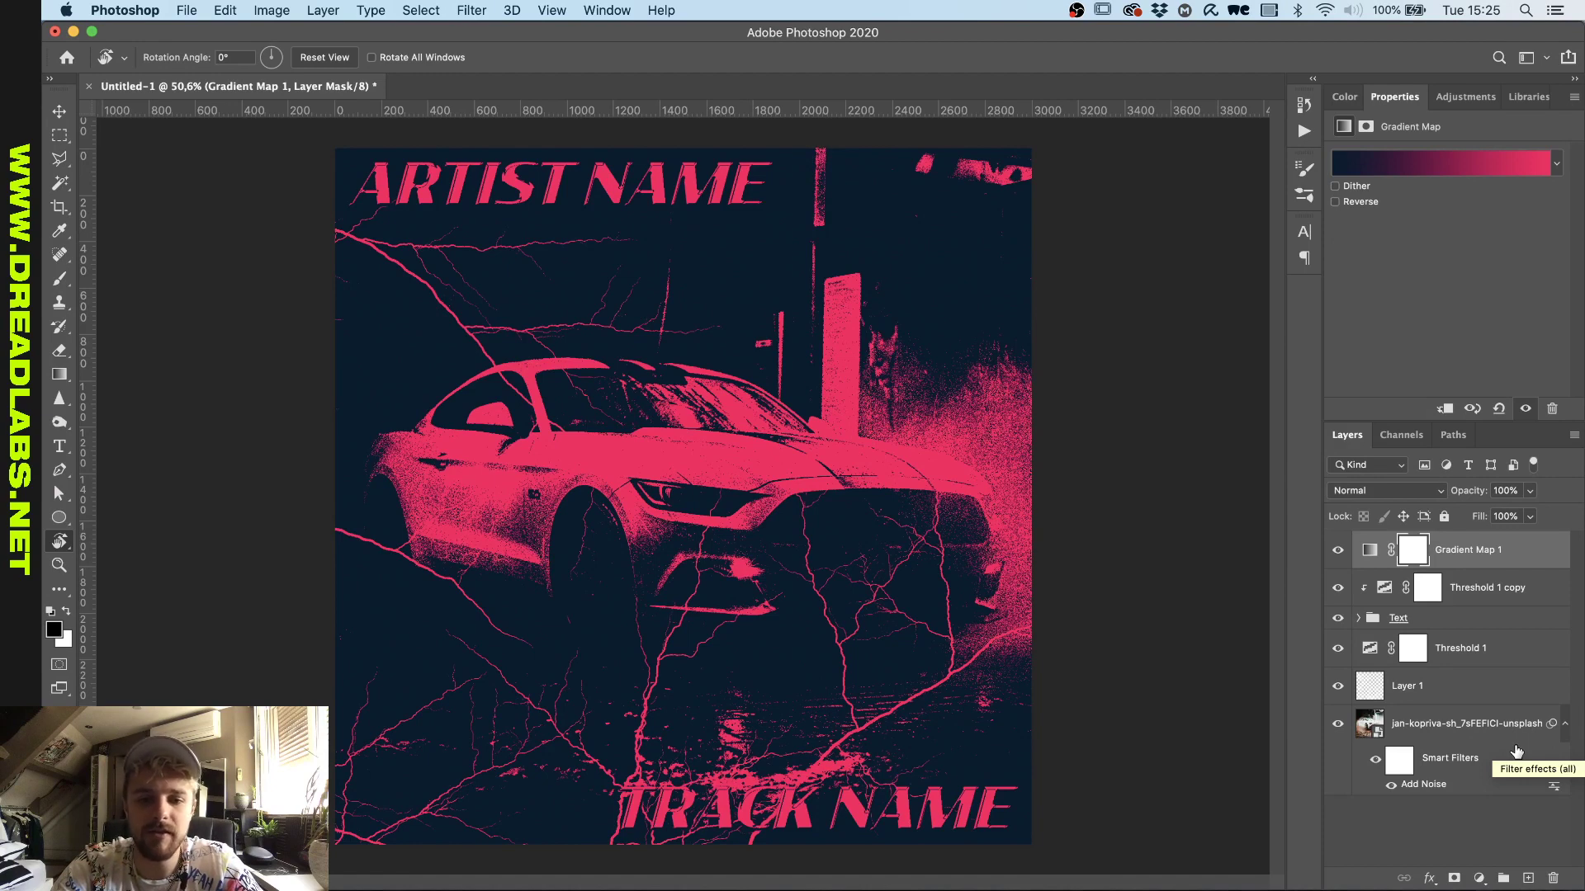
# Add a layer mask to the lightning Layer 1 and ready a black soft round 600 px brush.
pyautogui.click(1439, 694)
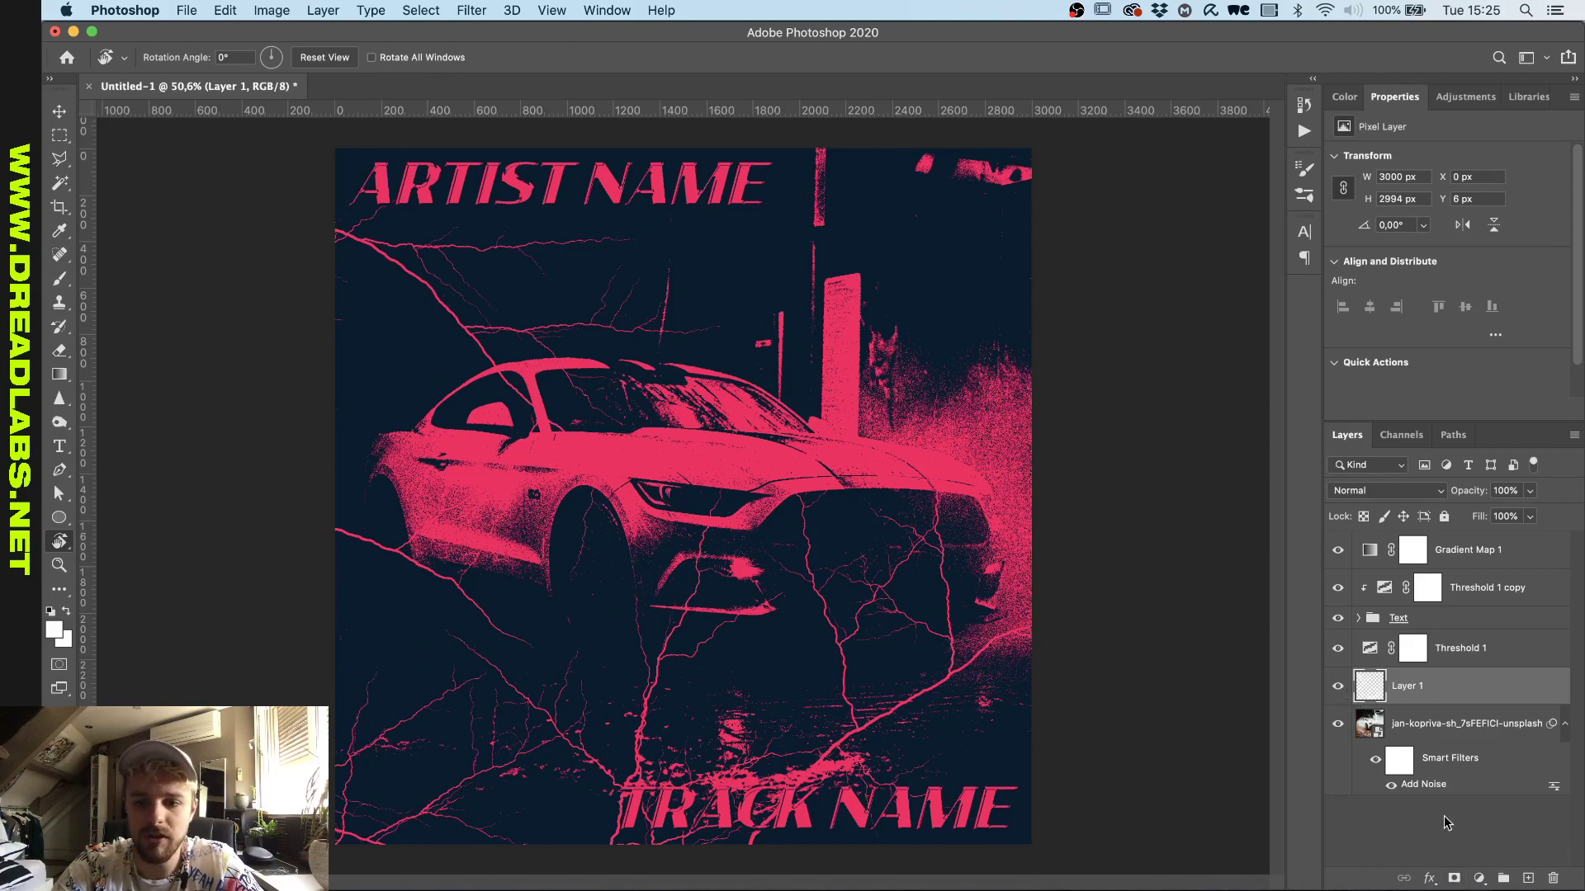
pyautogui.click(1455, 878)
pyautogui.press('d')
pyautogui.press('b')
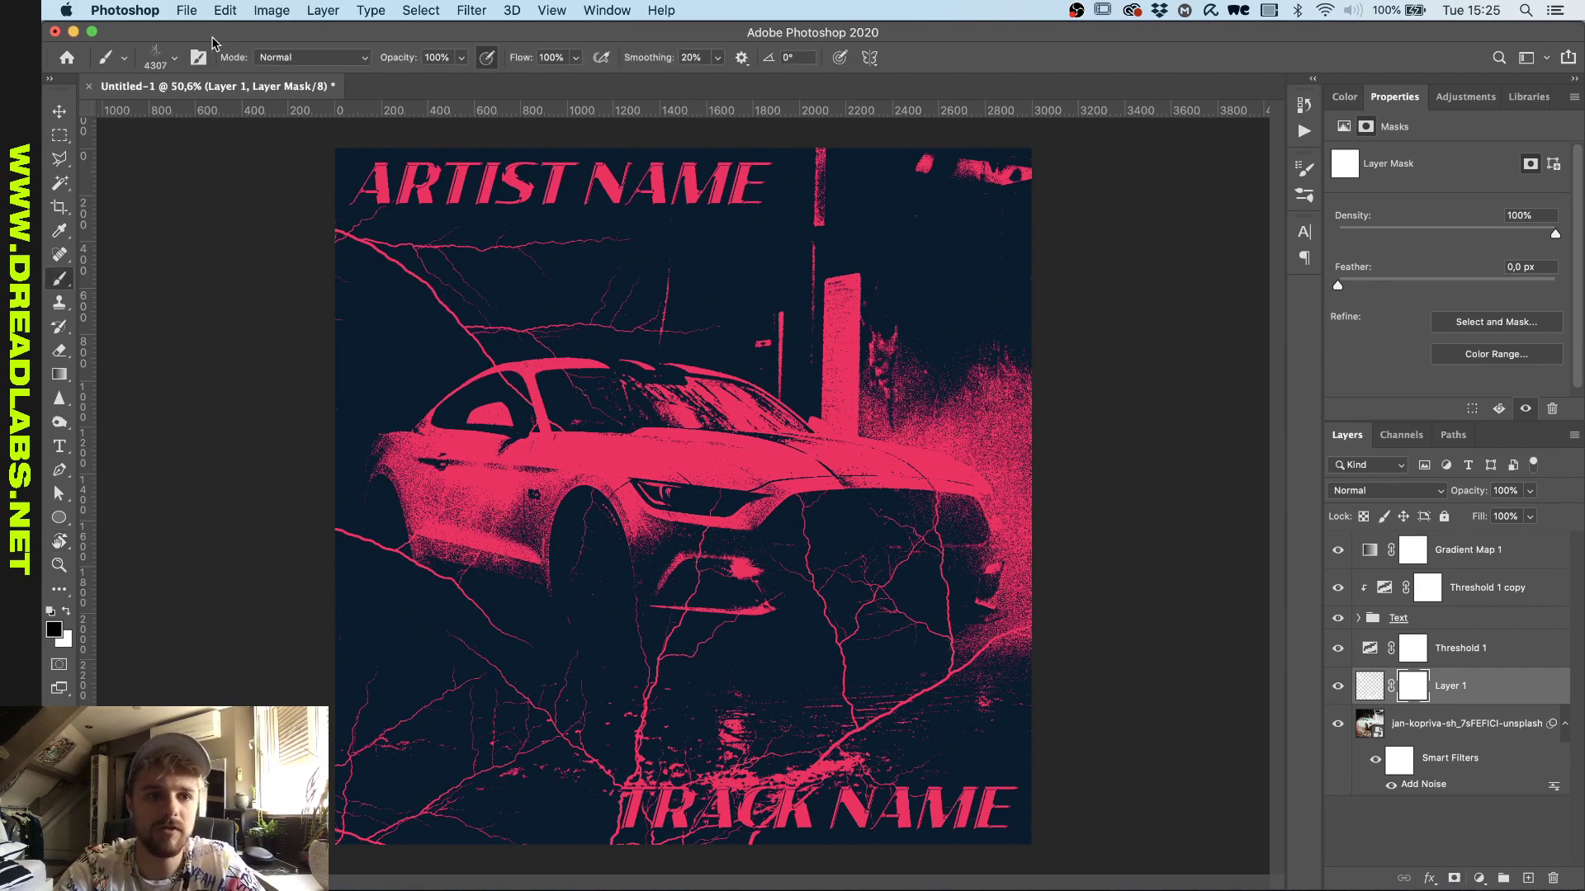
pyautogui.click(174, 58)
pyautogui.click(196, 195)
# Paint black on the mask to hide the lightning around the TRACK NAME text.
pyautogui.click(639, 808)
pyautogui.click(726, 813)
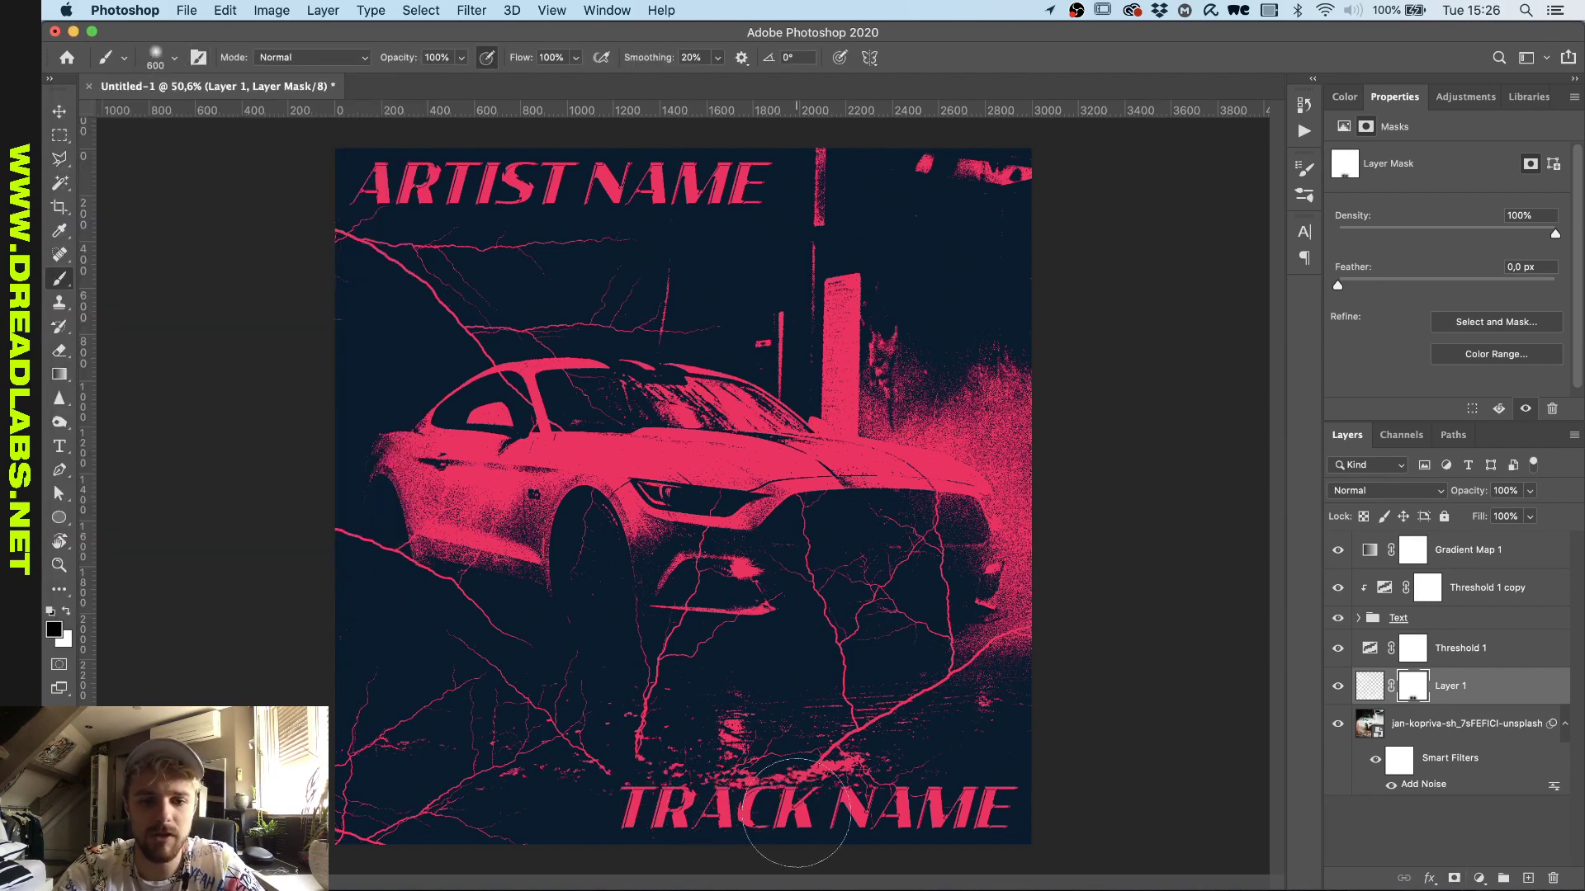
pyautogui.press('v')
pyautogui.click(1468, 550)
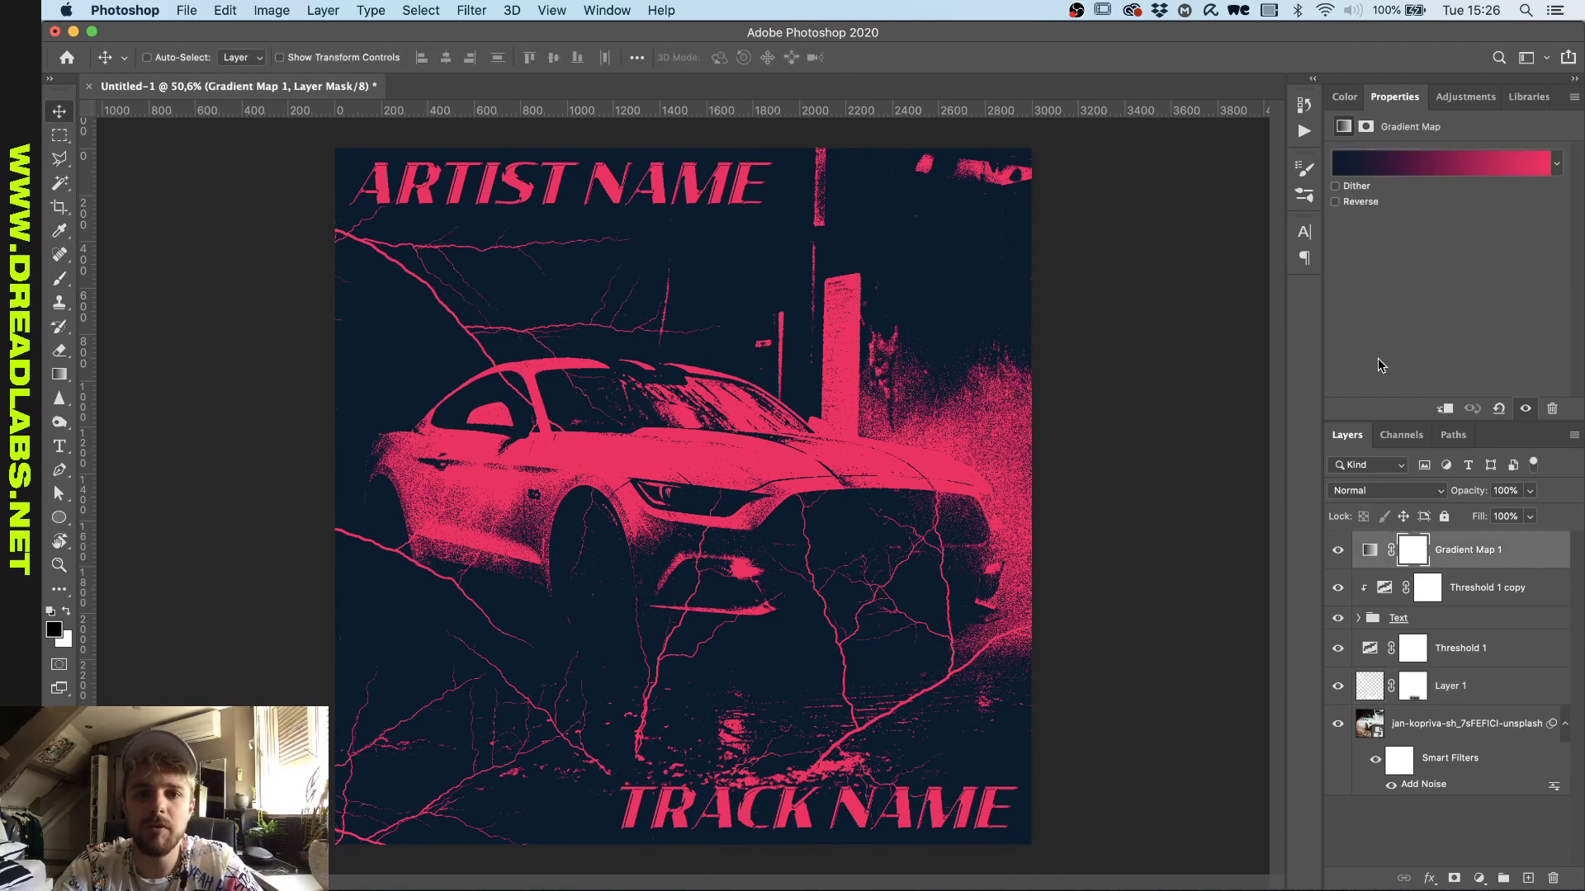